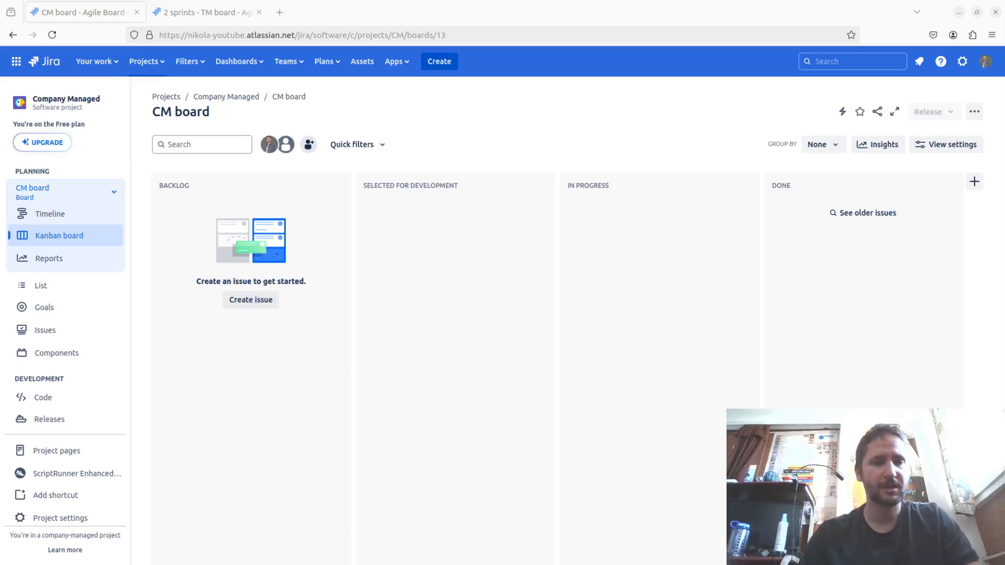
# - Turn on the display of quick filters on the CM board
pyautogui.click(384, 224)
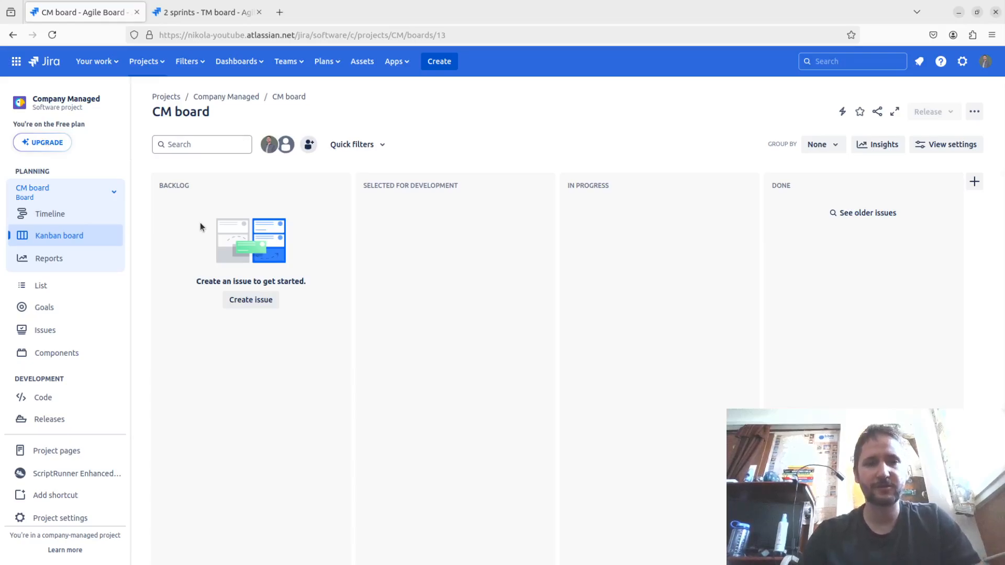
pyautogui.click(364, 149)
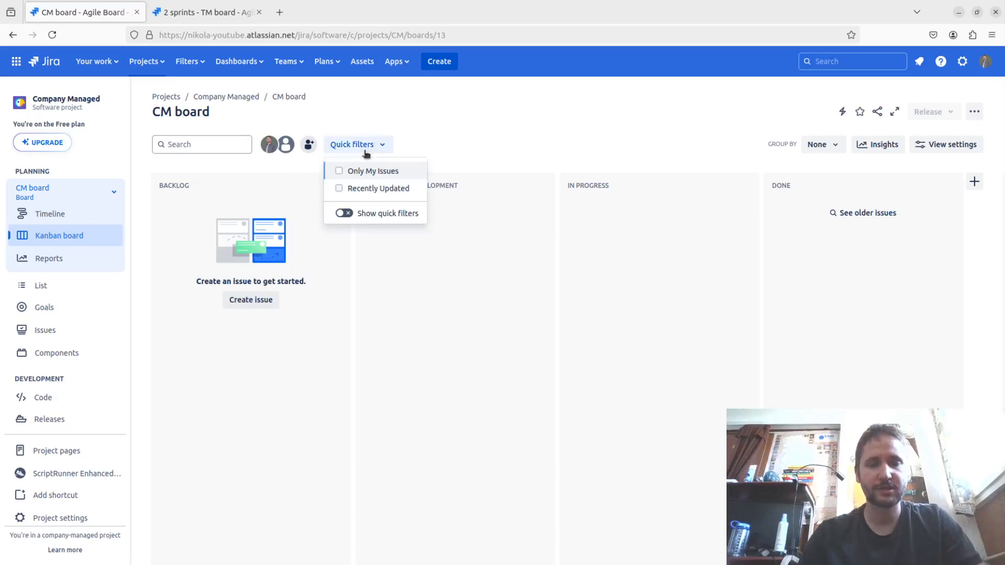
pyautogui.click(343, 213)
pyautogui.click(493, 262)
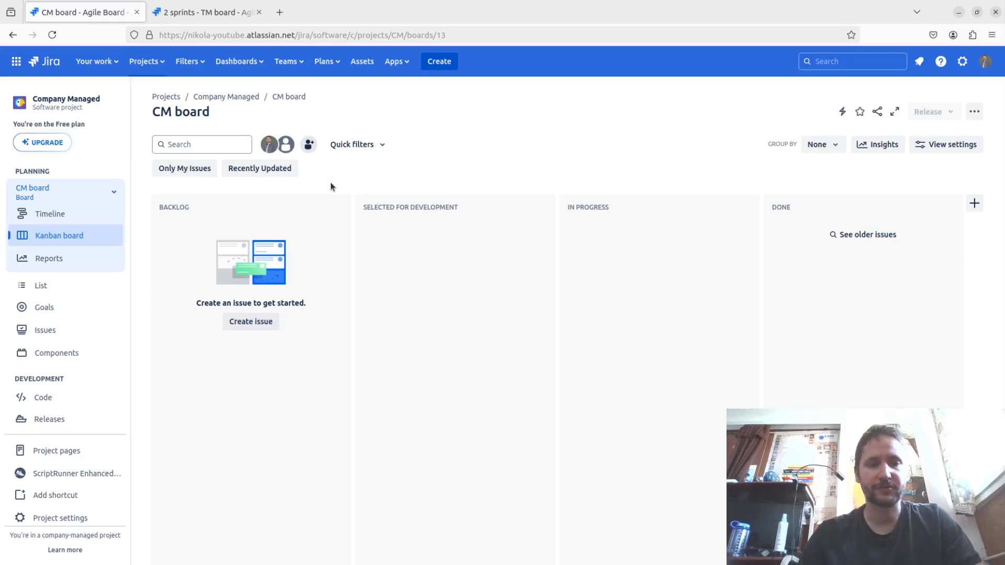
# - Create a Task issue with the summary "Task 1" in the Company Managed (CM) project
pyautogui.click(277, 322)
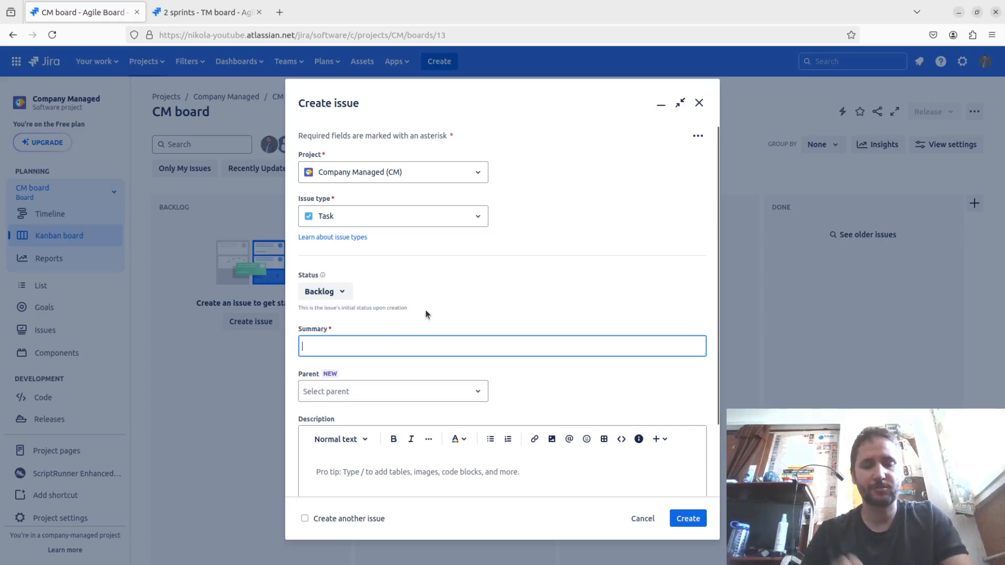
pyautogui.write('Task 1')
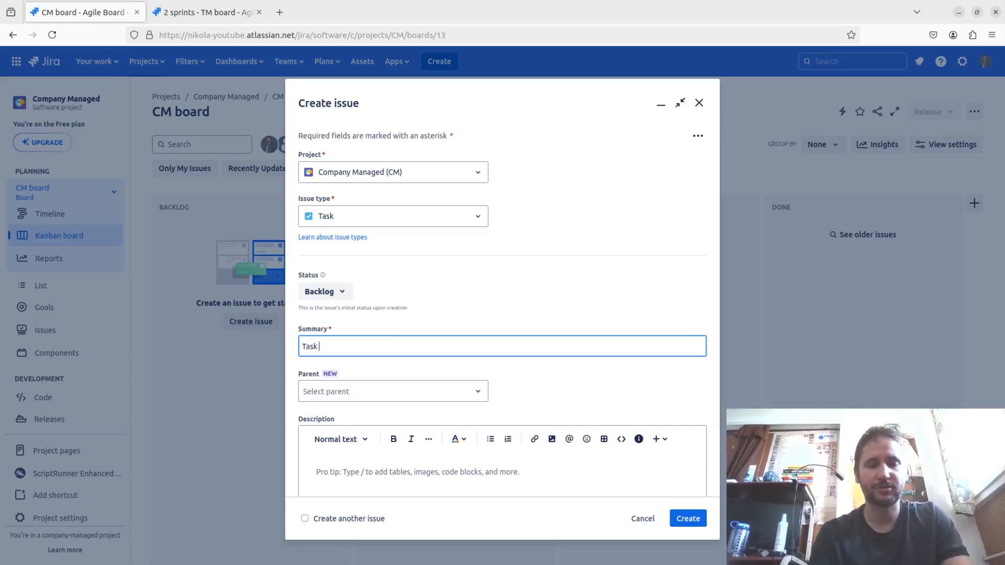
pyautogui.click(697, 516)
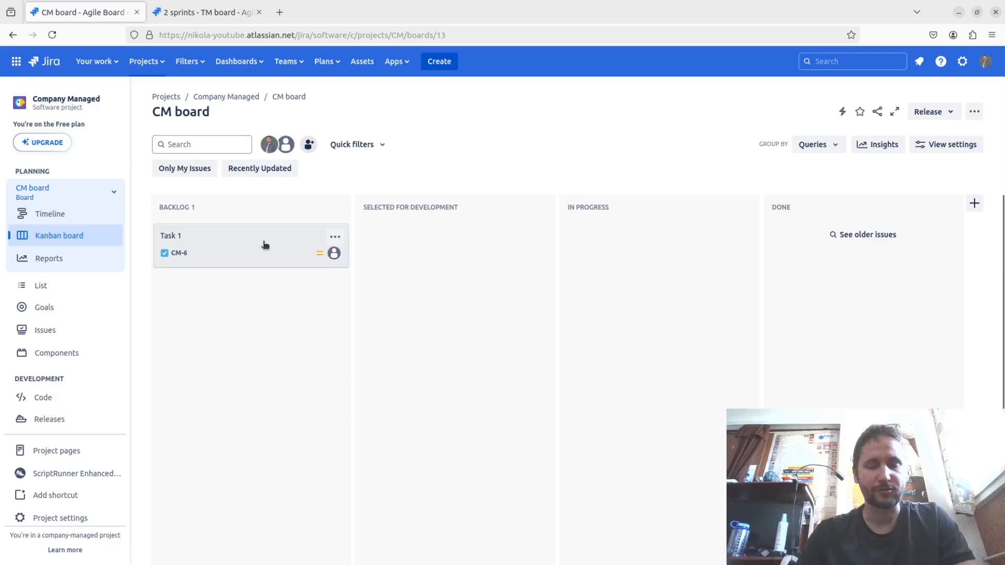
# - Move Task 1 to Selected for Development through the dev start transition, return it to Backlog, and move it to Selected for Development again
pyautogui.moveTo(265, 245); pyautogui.dragTo(375, 306)
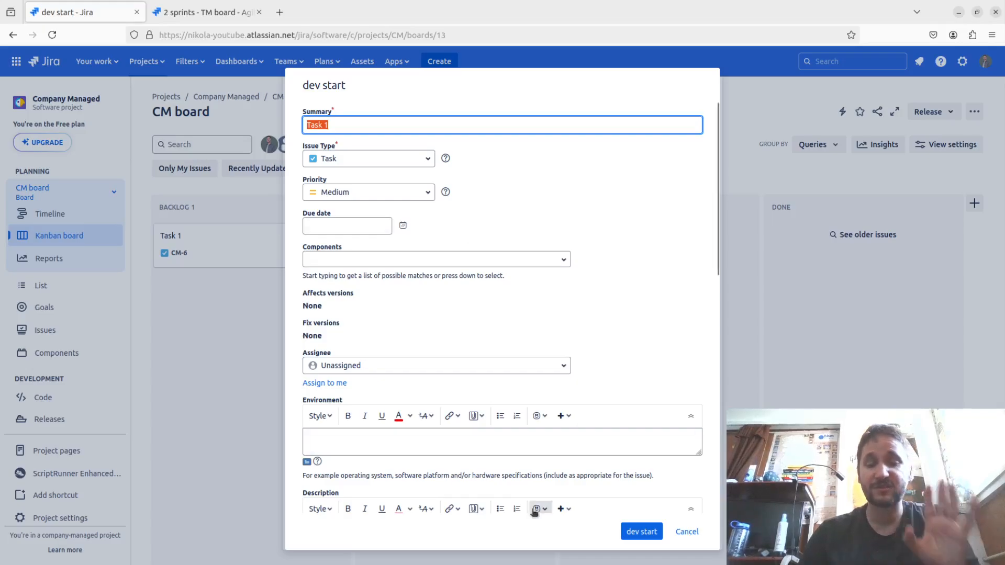
pyautogui.click(649, 531)
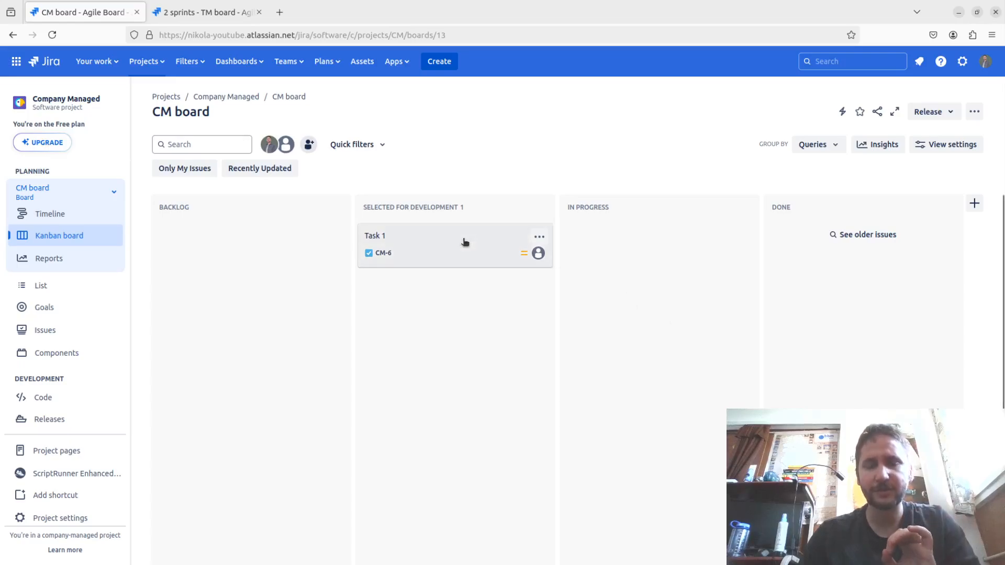
pyautogui.moveTo(464, 242); pyautogui.dragTo(305, 292)
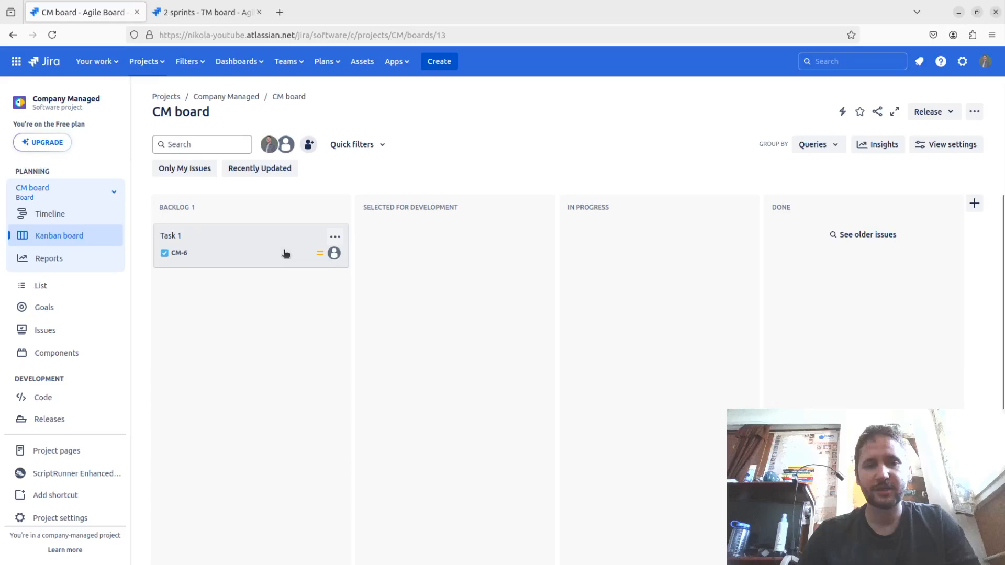
pyautogui.moveTo(285, 254); pyautogui.dragTo(406, 466)
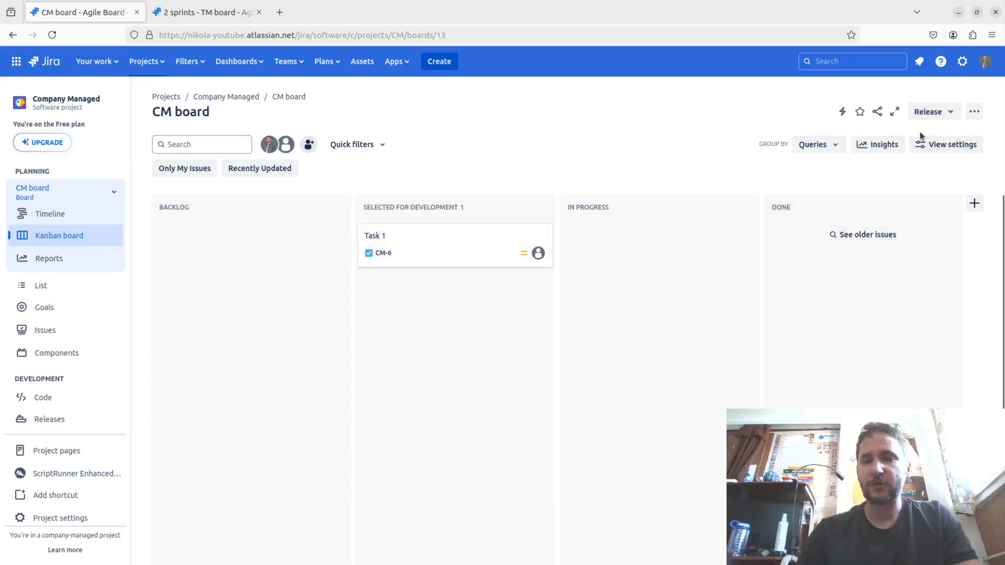
# - Begin creating another Kanban board based on an existing project
pyautogui.click(973, 112)
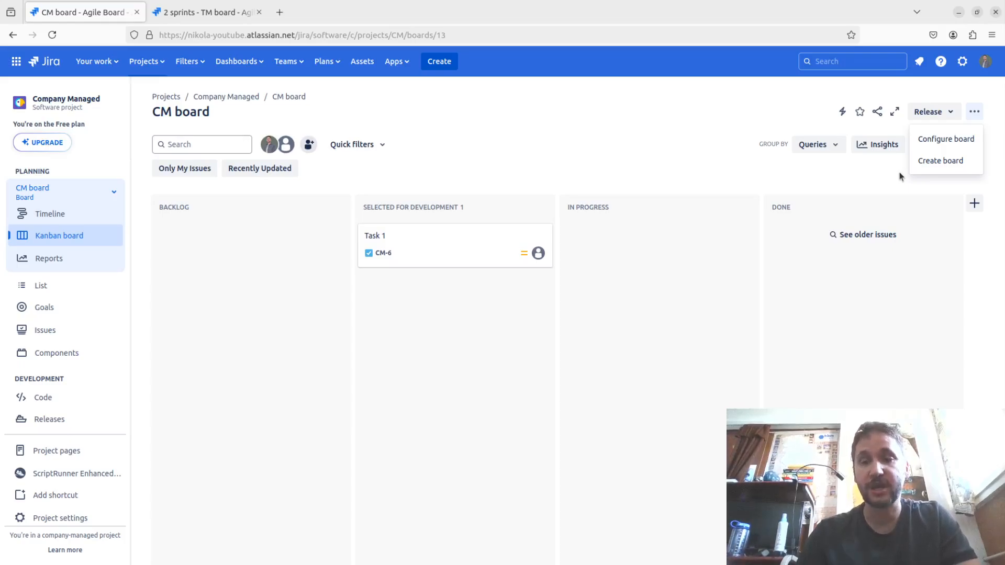
pyautogui.click(913, 161)
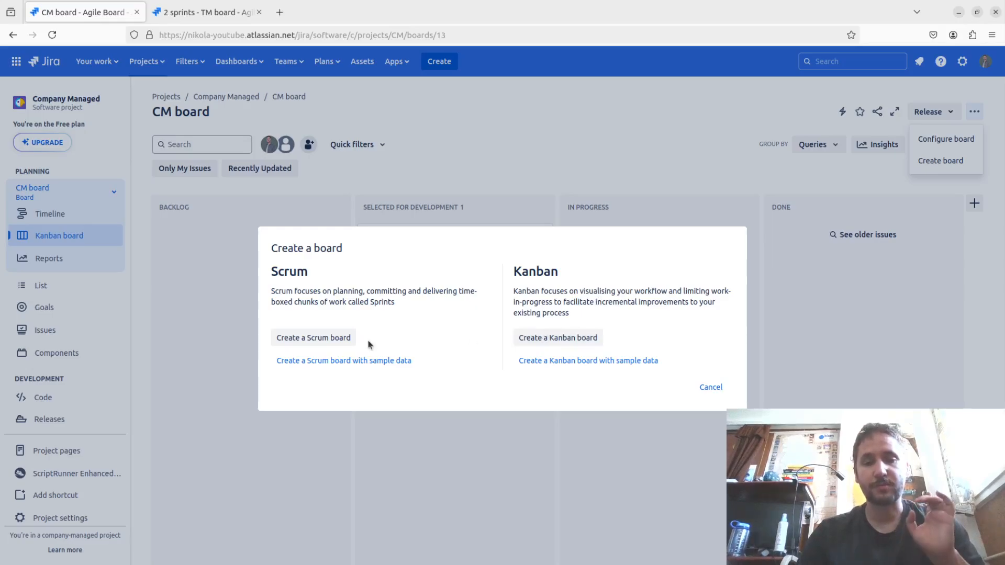
pyautogui.click(529, 338)
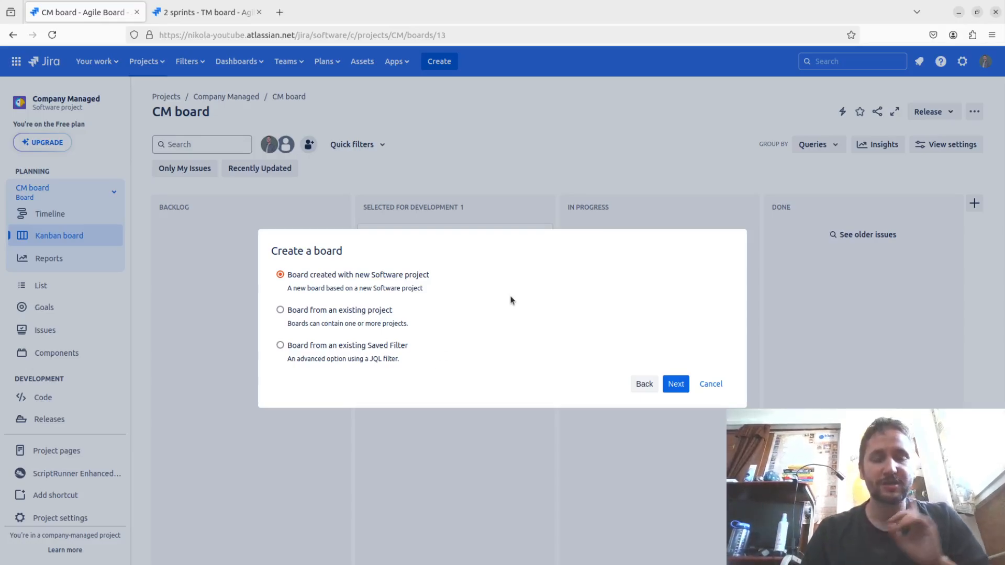
pyautogui.click(405, 309)
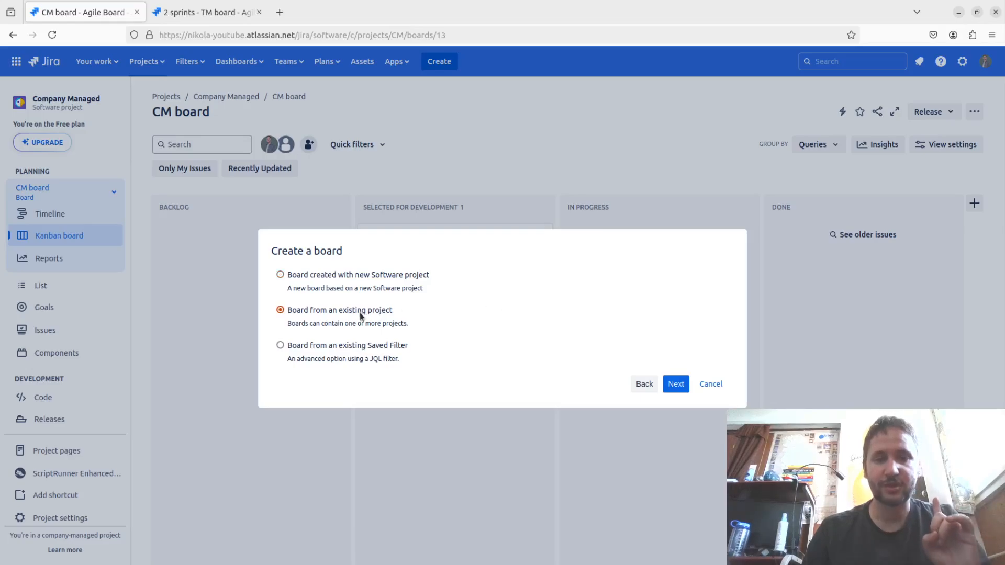
pyautogui.click(676, 384)
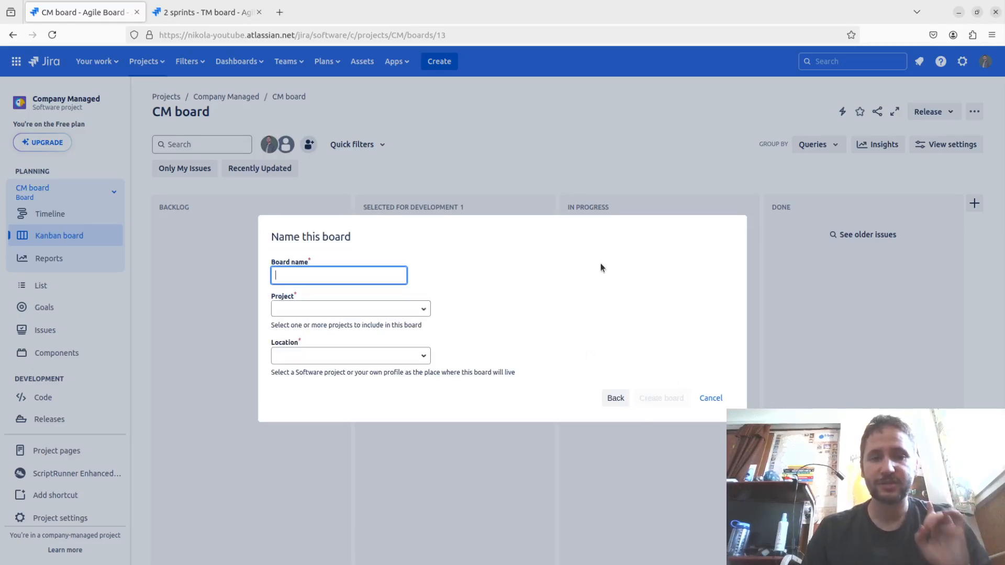
# - Check which projects are offered for the new board and compare them with the team-managed project open in the other browser tab
pyautogui.click(384, 313)
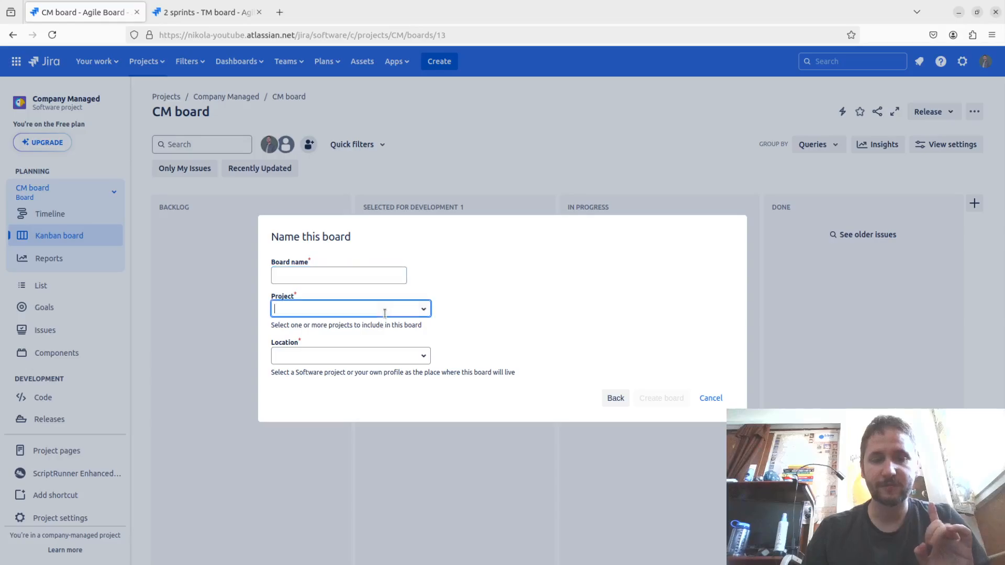
pyautogui.click(427, 313)
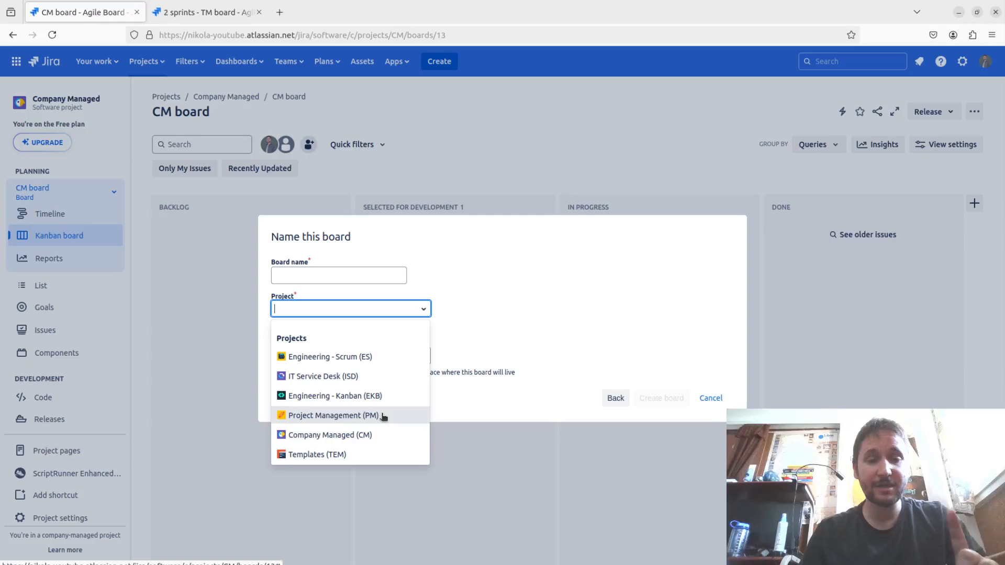
pyautogui.click(218, 19)
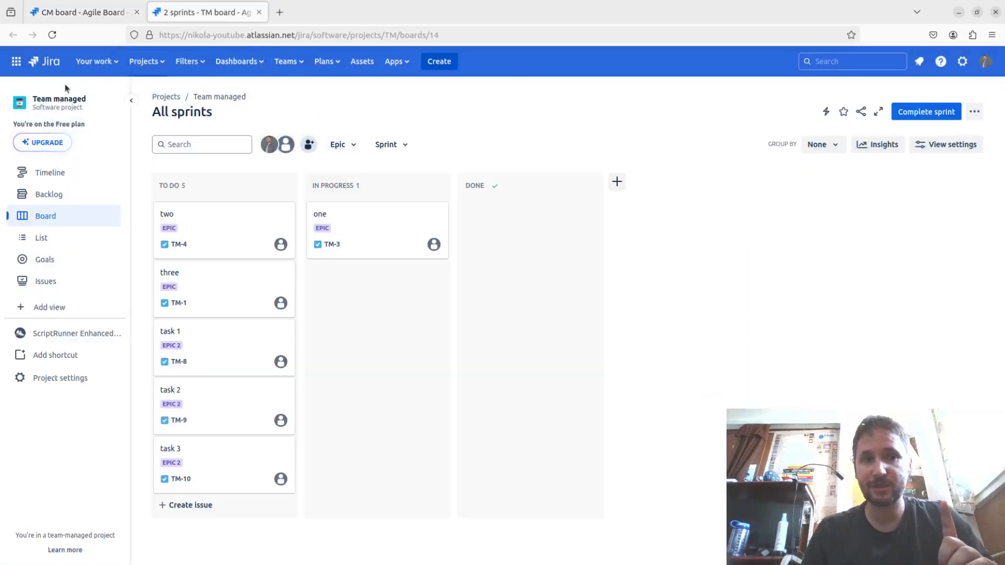
pyautogui.click(91, 19)
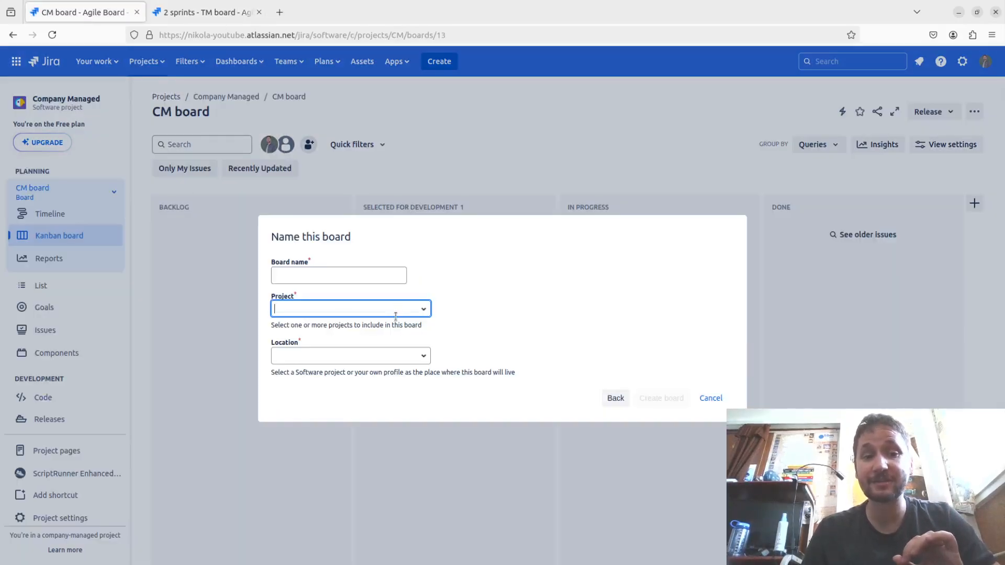
# - Assign the Company Managed (CM) project to the new board, name it "Second Board" and create it
pyautogui.click(427, 307)
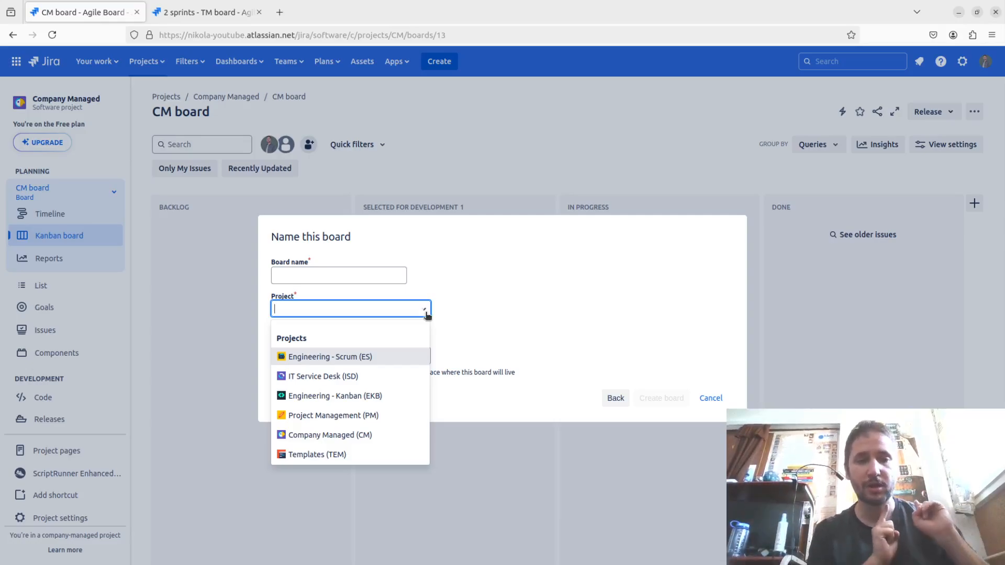
pyautogui.click(306, 434)
pyautogui.click(296, 275)
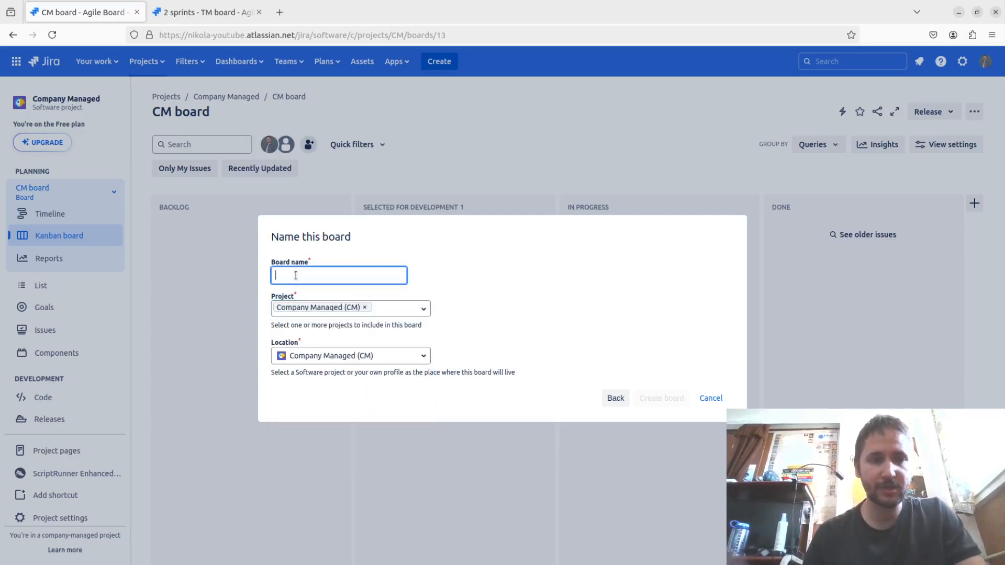
pyautogui.write('B')
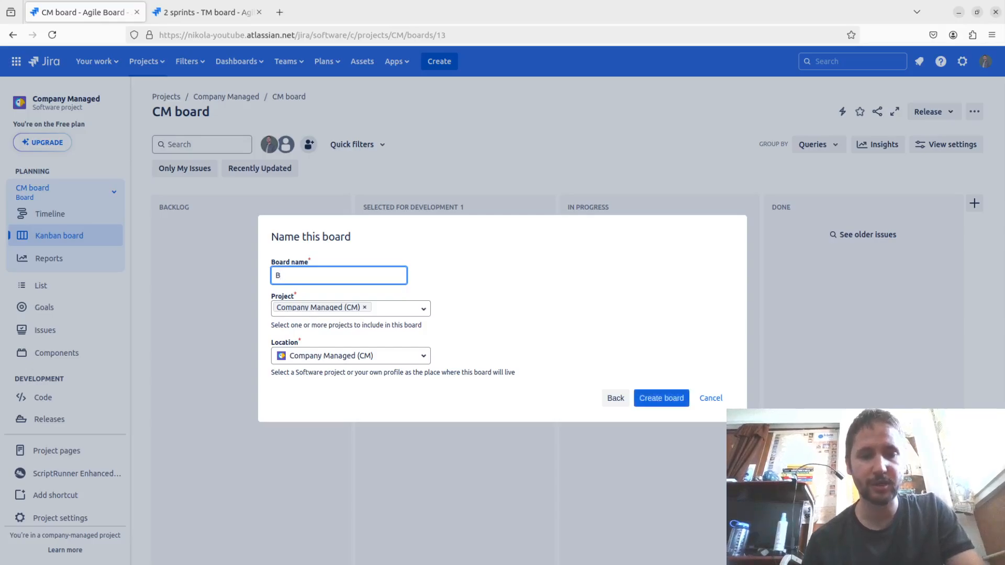
pyautogui.press('BackSpace')
pyautogui.write('Scru')
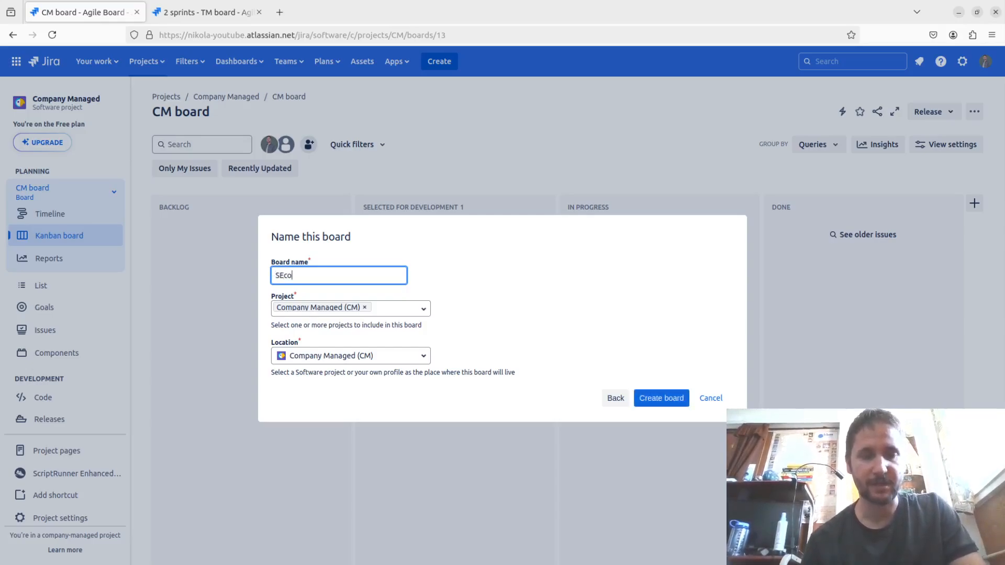
pyautogui.press('BackSpace')
pyautogui.press('BackSpace')
pyautogui.press('BackSpace')
pyautogui.write('econd BOar')
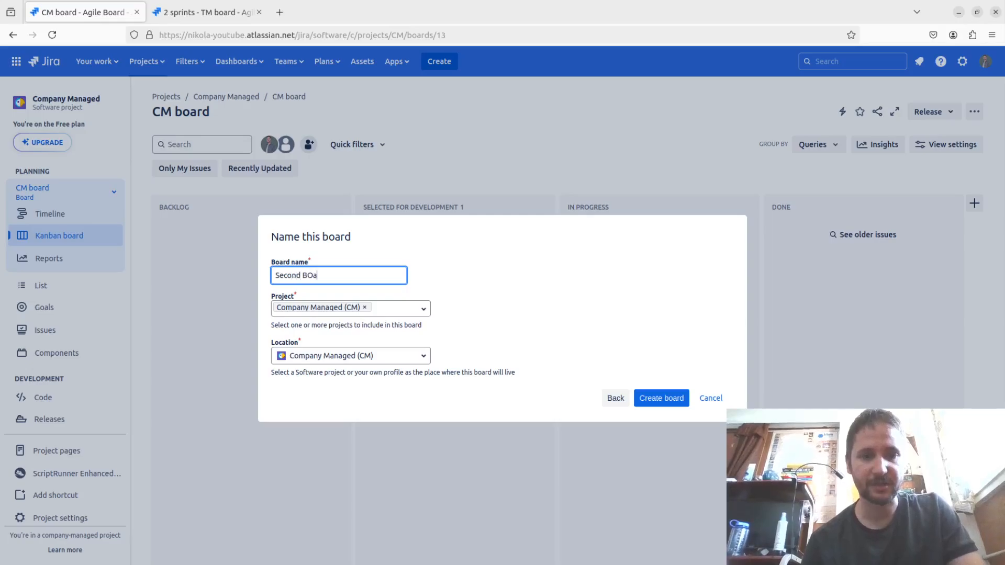
pyautogui.press('BackSpace')
pyautogui.press('BackSpace')
pyautogui.press('BackSpace')
pyautogui.write('oard')
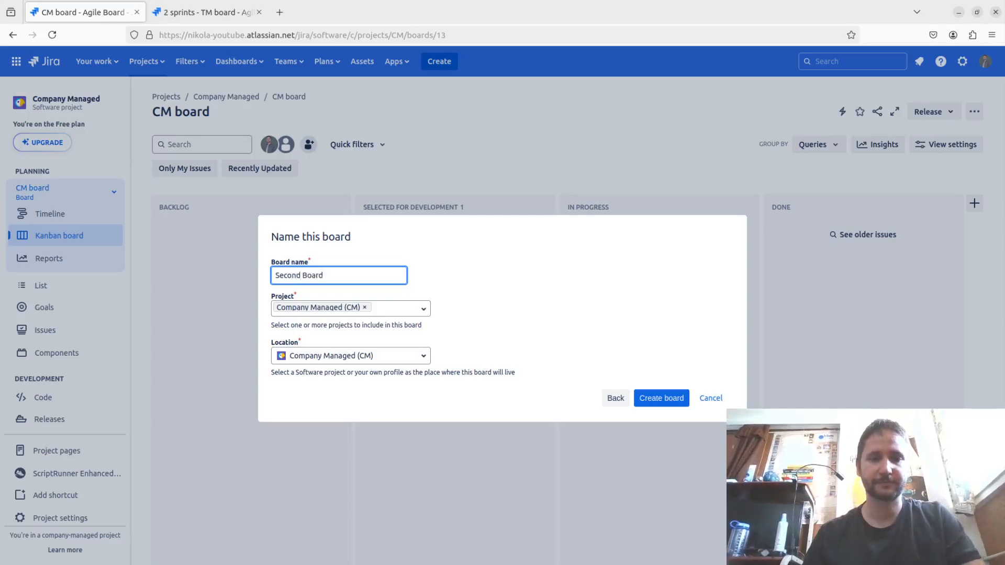
pyautogui.click(657, 402)
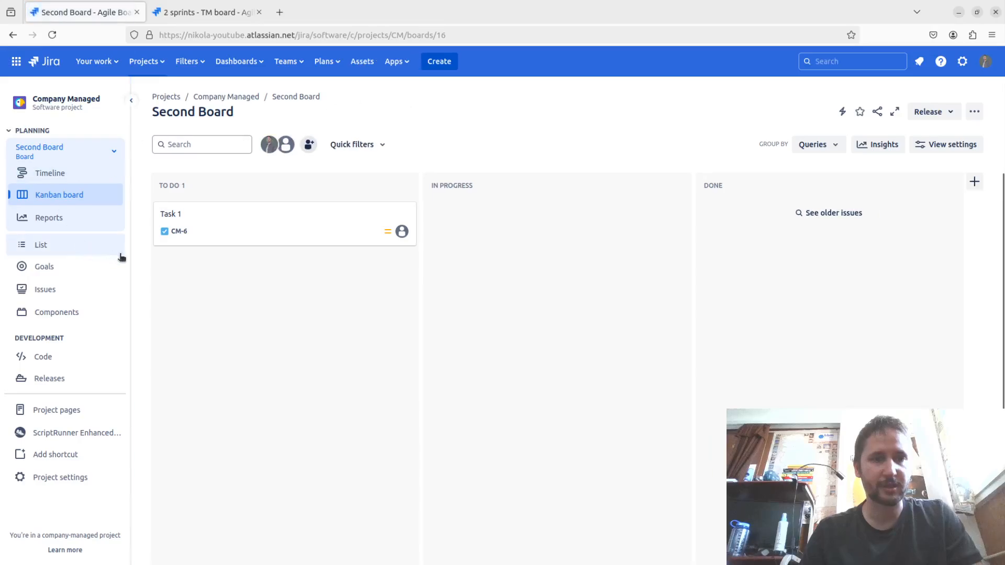
# - Check the list of boards in the Company Managed project and switch back to CM board
pyautogui.click(108, 197)
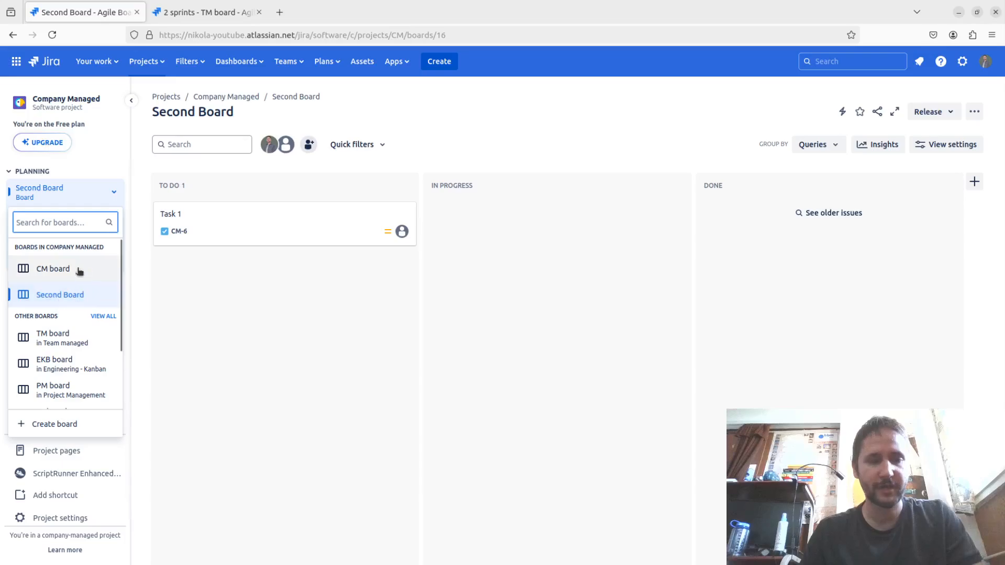
pyautogui.click(148, 222)
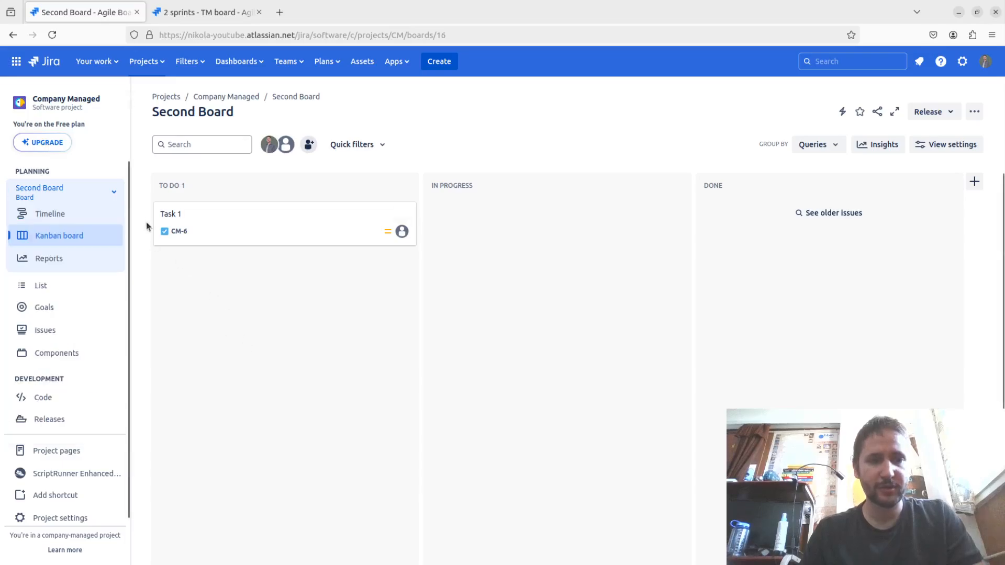
pyautogui.click(114, 195)
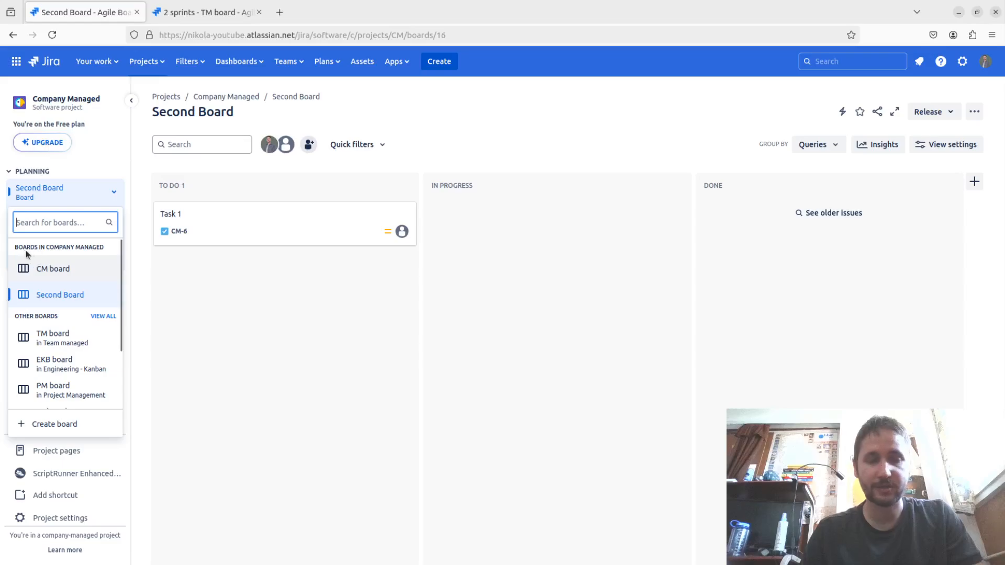
pyautogui.click(49, 270)
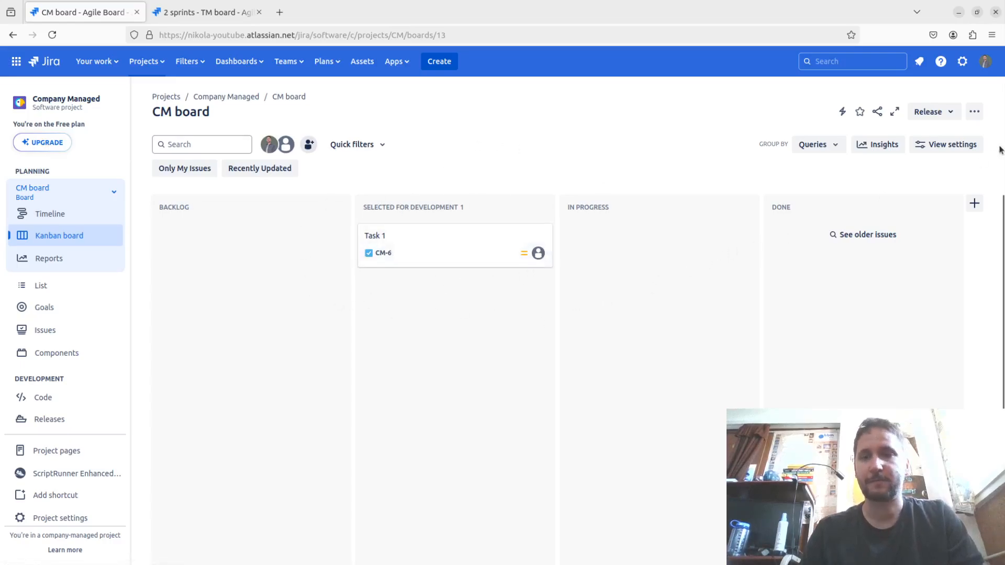
# - Open the CM board's configuration and examine its general settings down to the board filter query
pyautogui.click(973, 112)
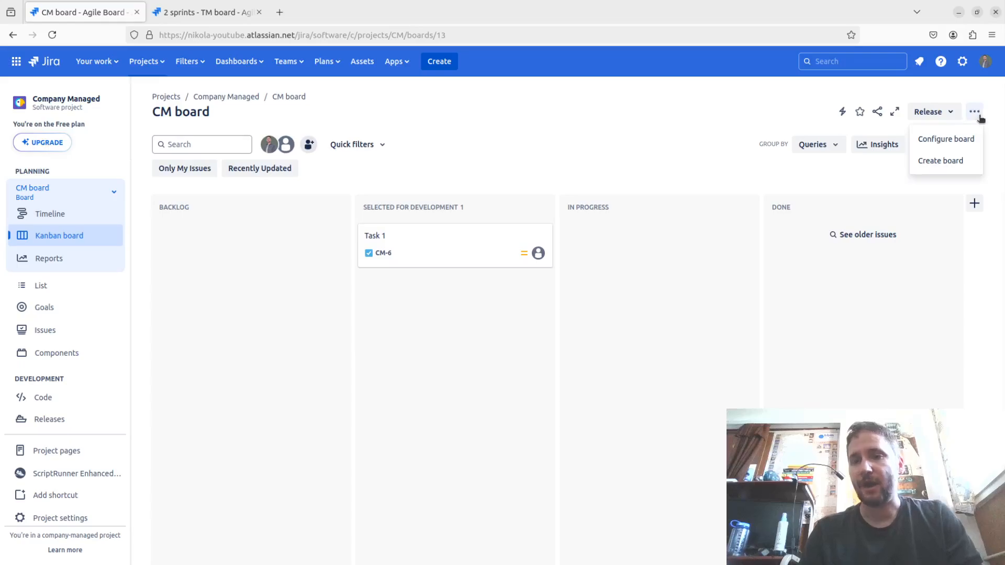
pyautogui.click(951, 139)
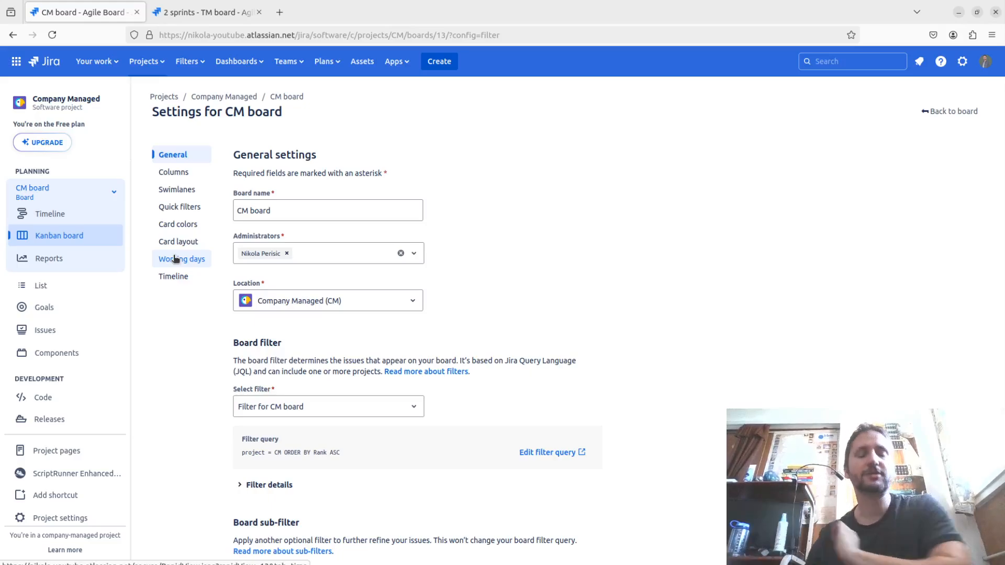
pyautogui.scroll(-2, 267, 252)
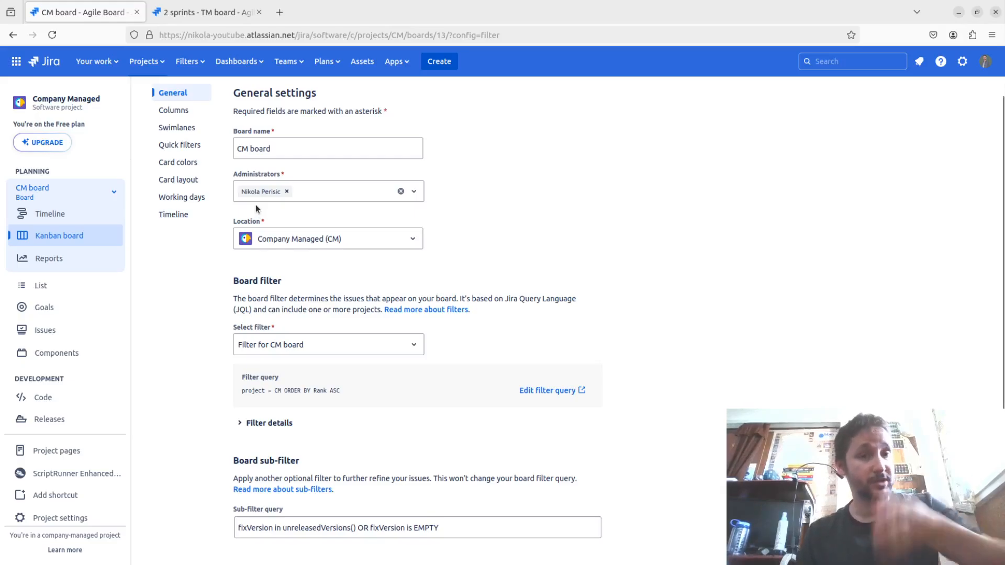
pyautogui.scroll(-2, 256, 205)
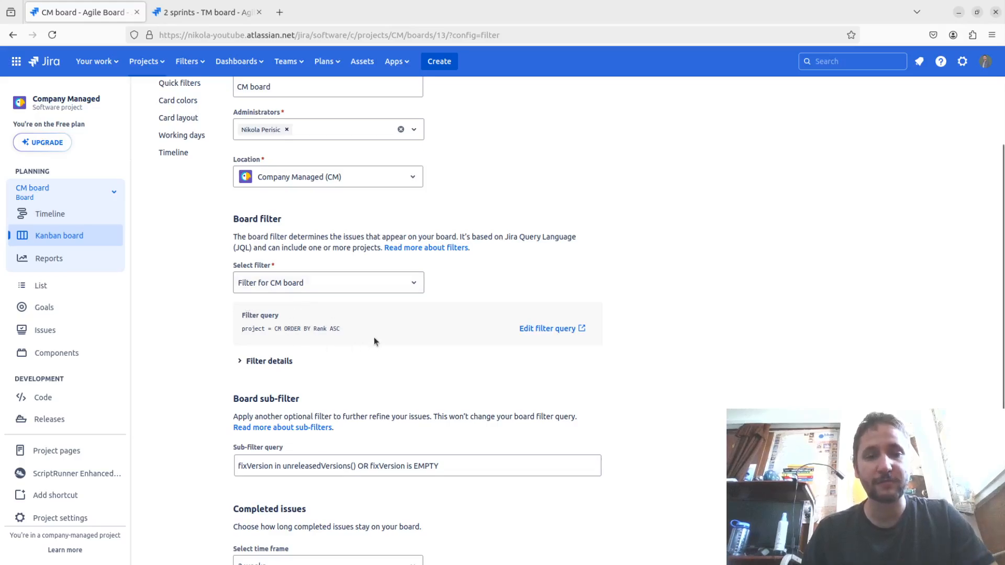
pyautogui.moveTo(242, 329); pyautogui.dragTo(344, 336)
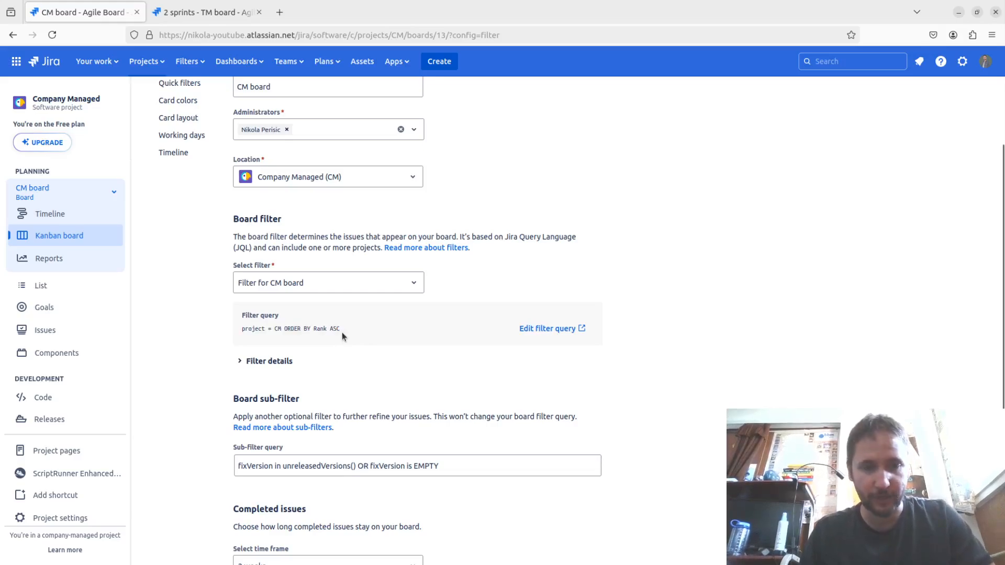
# - Examine the CM board's filter query and expand the filter details to review the projects in board and issue rank sections
pyautogui.click(341, 333)
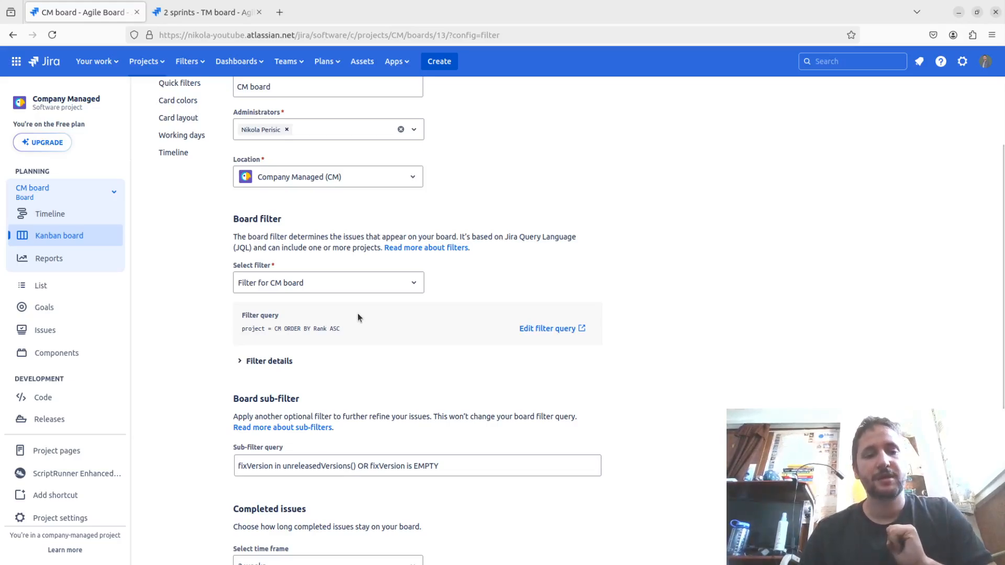
pyautogui.moveTo(348, 330); pyautogui.dragTo(264, 328)
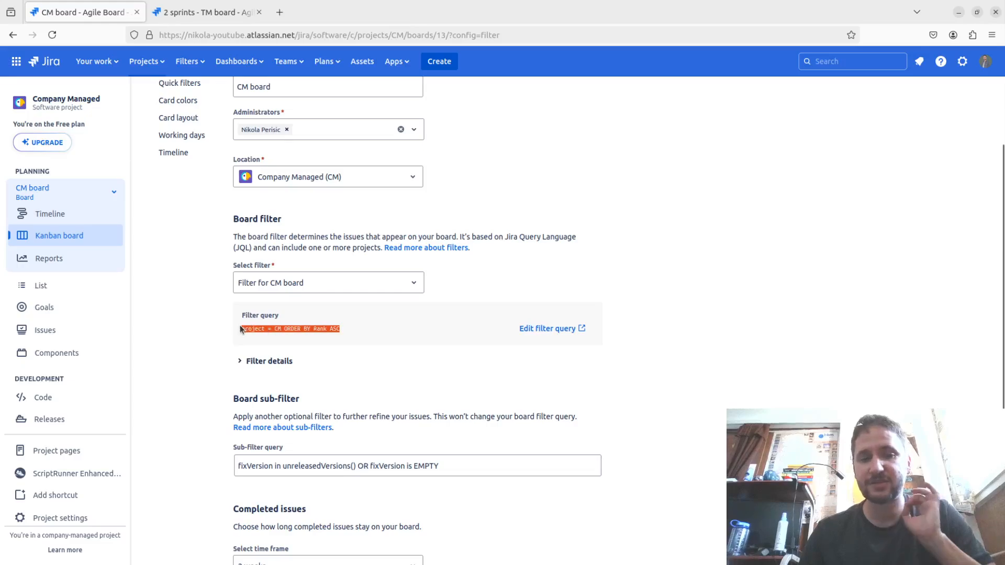
pyautogui.click(239, 328)
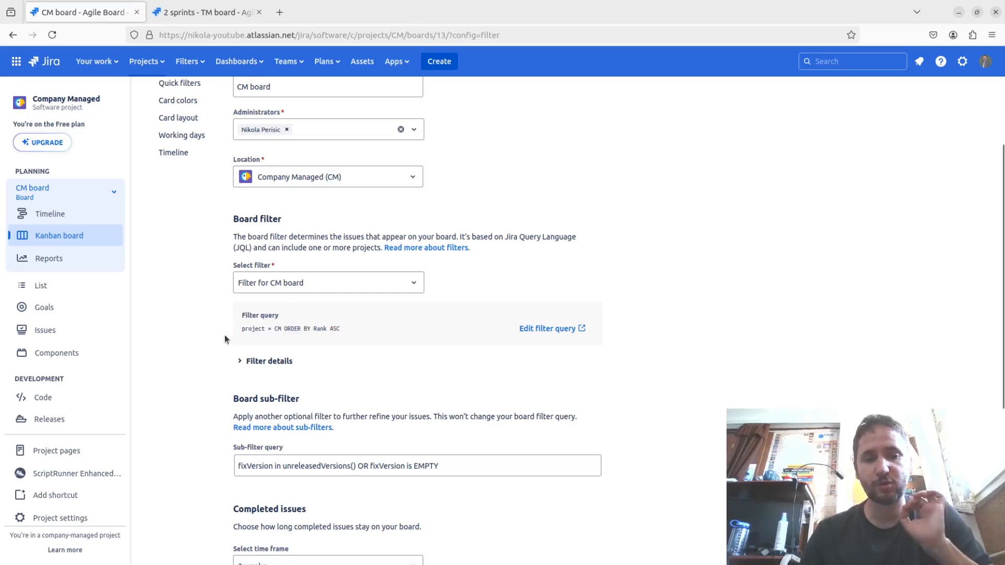
pyautogui.click(238, 362)
pyautogui.scroll(-2, 358, 326)
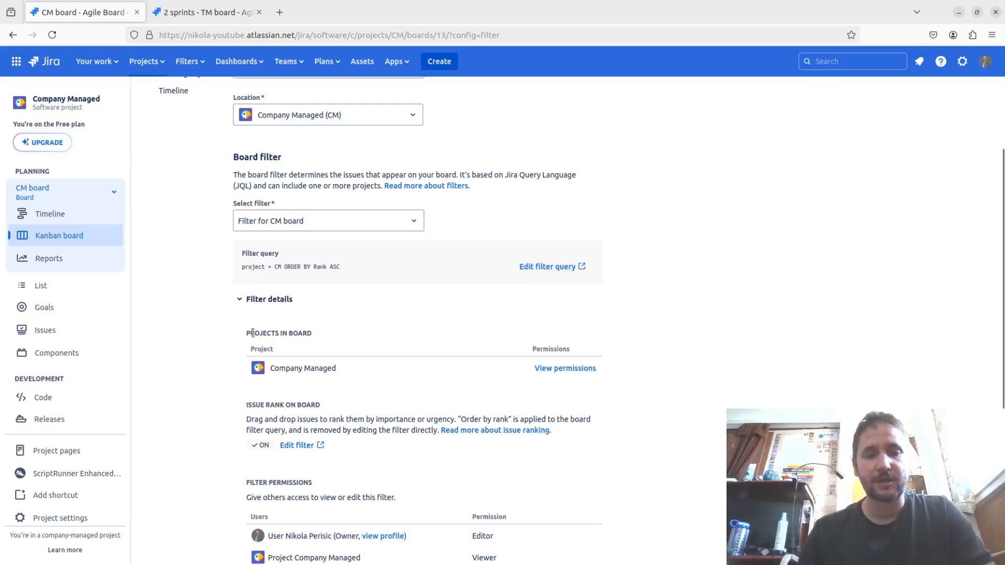
pyautogui.moveTo(246, 333); pyautogui.dragTo(331, 337)
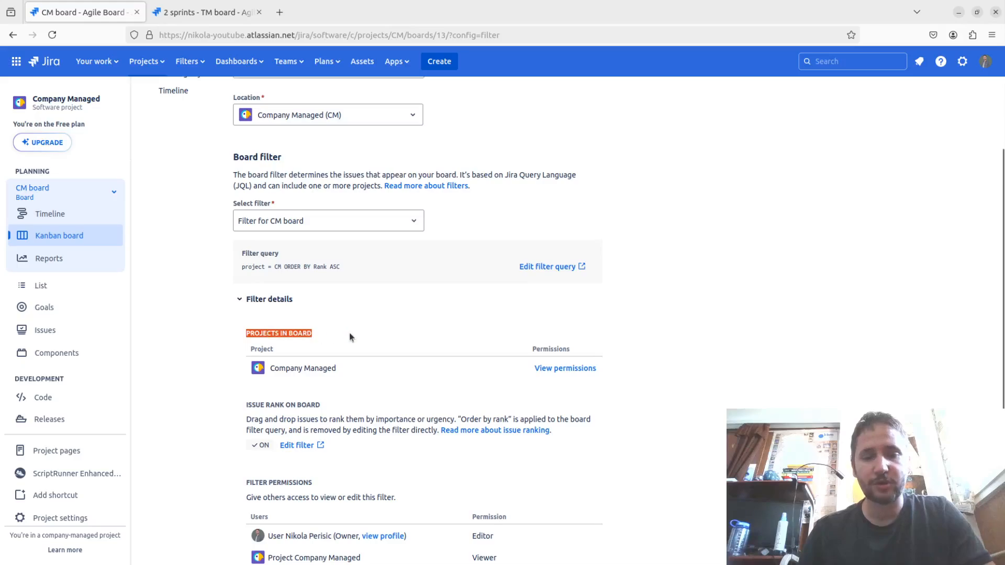
pyautogui.click(349, 336)
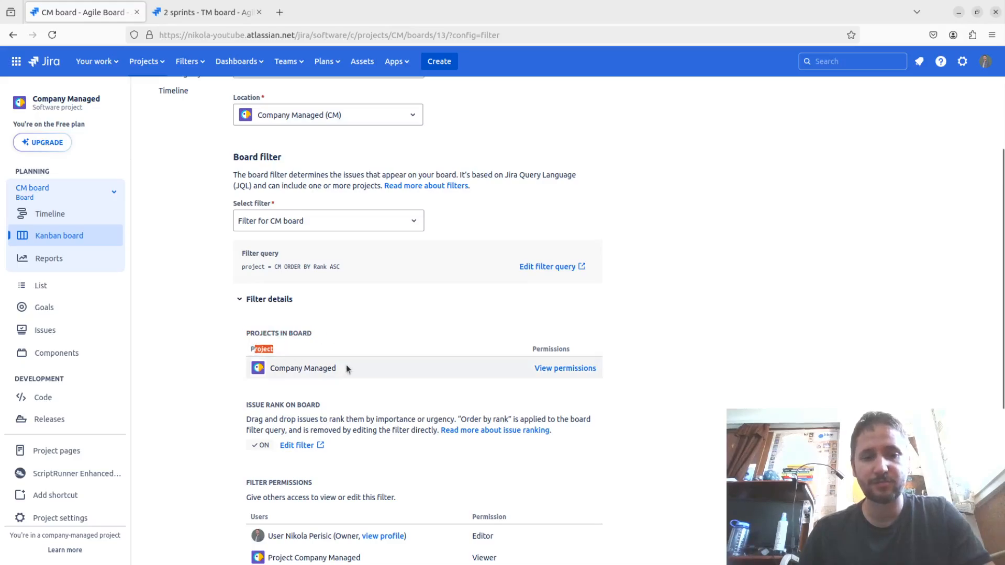
pyautogui.moveTo(337, 368); pyautogui.dragTo(253, 375)
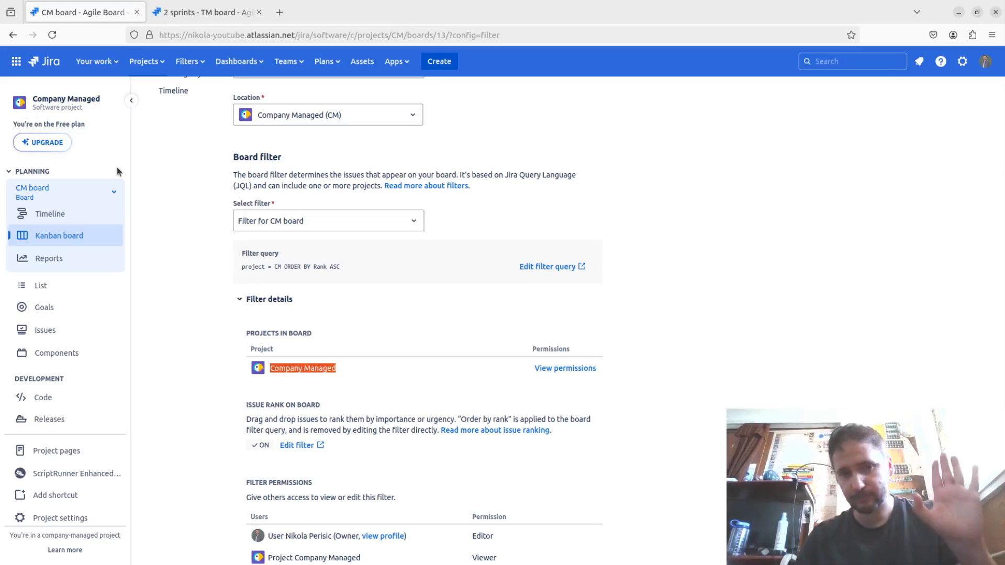
pyautogui.scroll(-2, 421, 273)
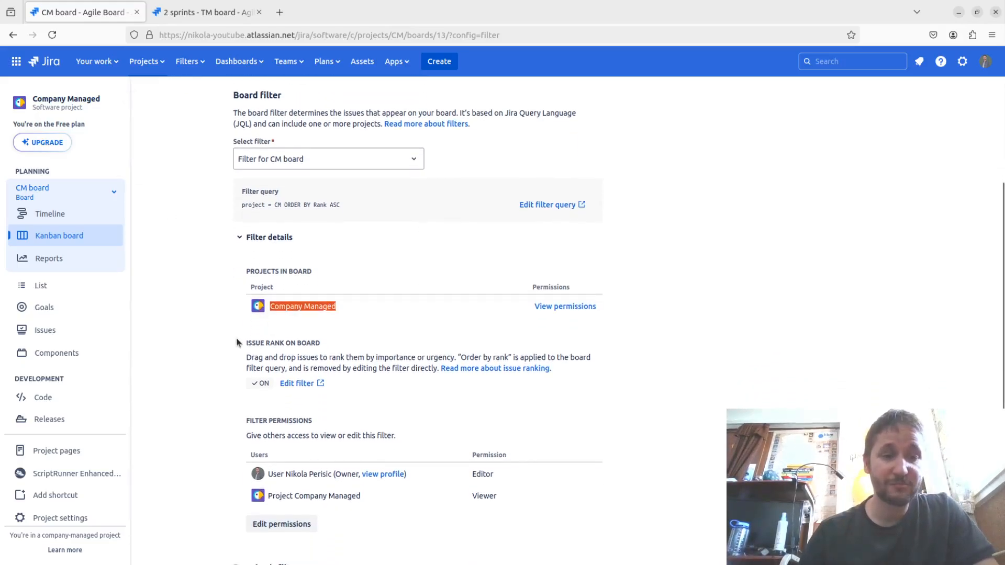
pyautogui.moveTo(238, 341); pyautogui.dragTo(324, 342)
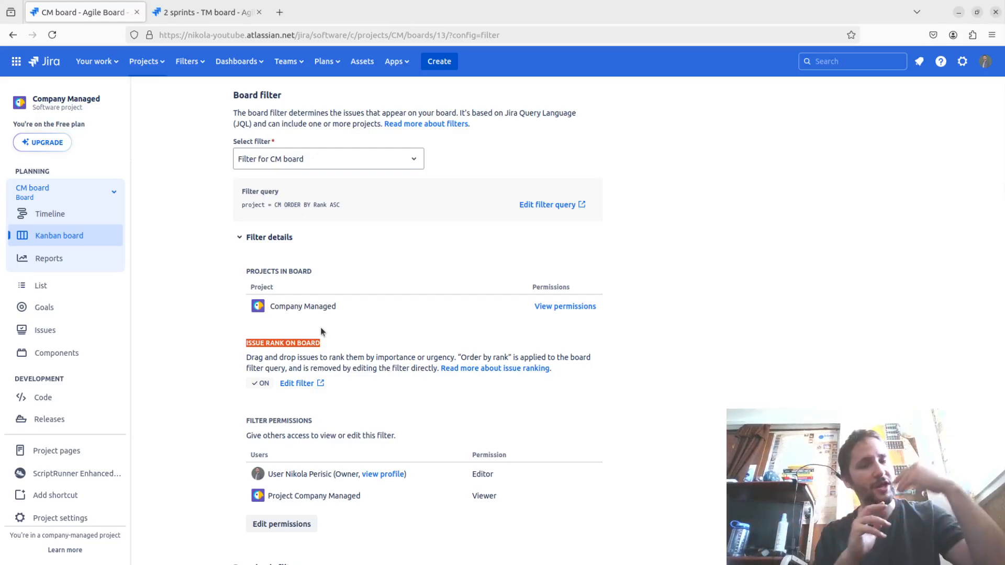
# - Return from the settings to the CM board and create a task with the summary "Task 2"
pyautogui.scroll(5, 851, 284)
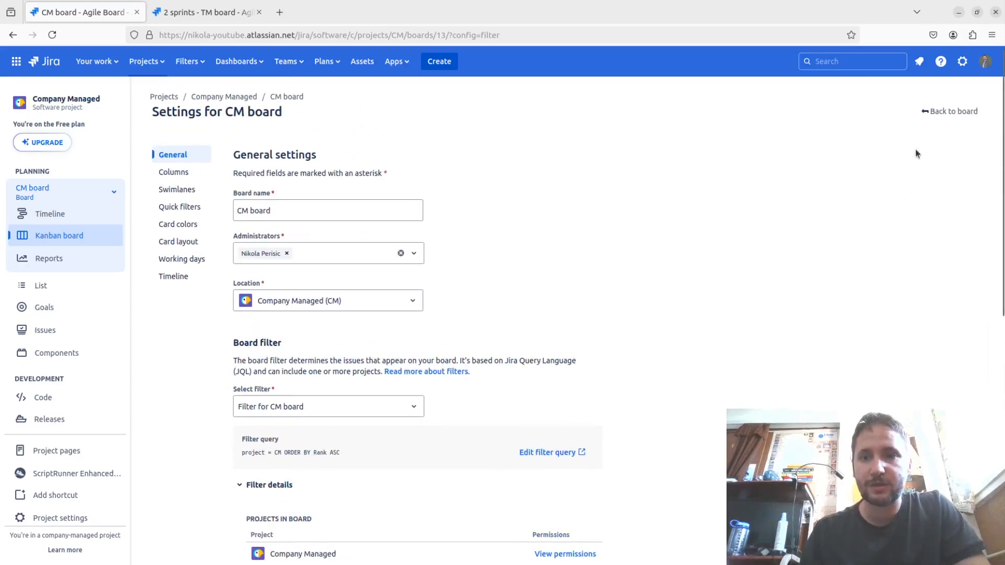
pyautogui.click(950, 111)
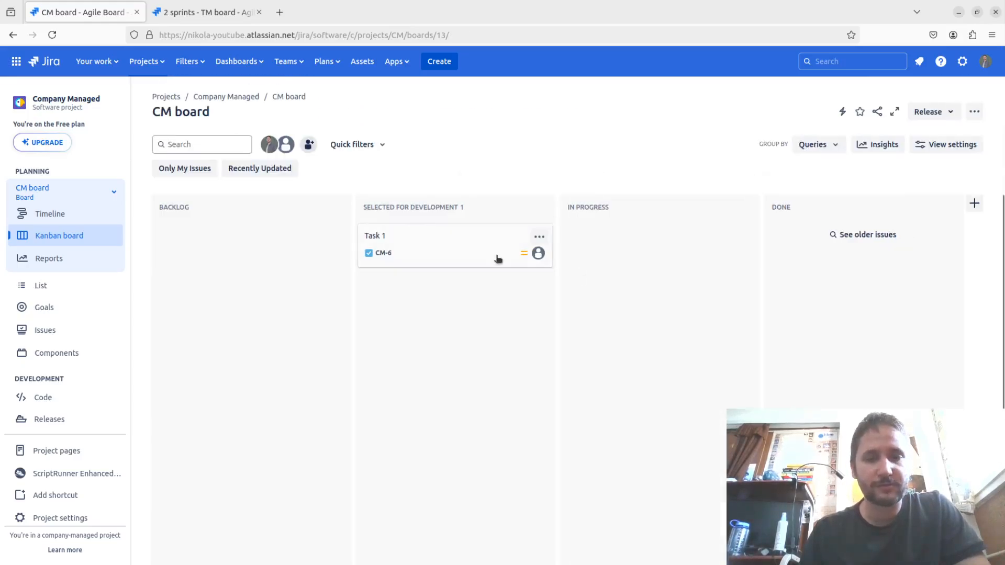
pyautogui.click(439, 61)
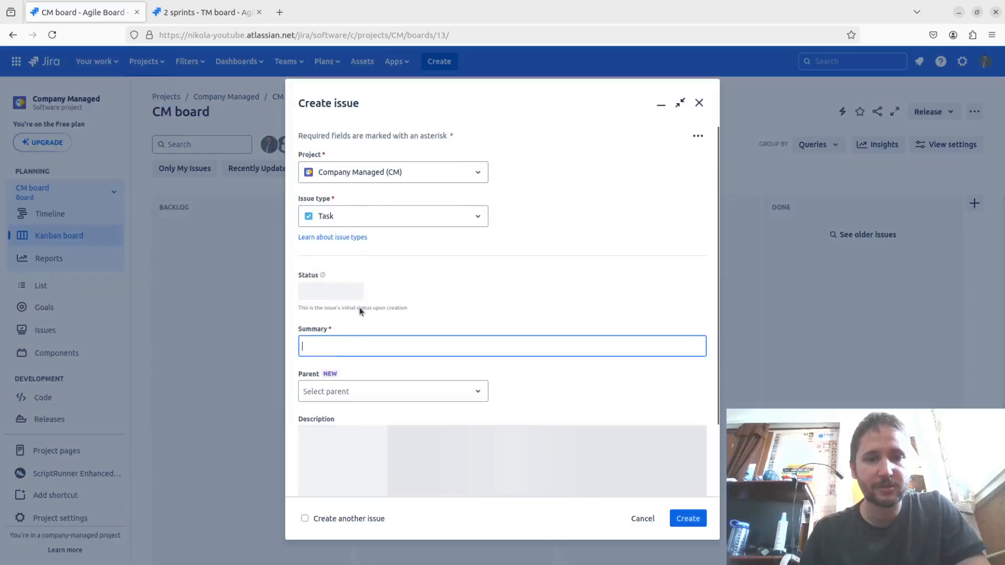
pyautogui.write('TAsk')
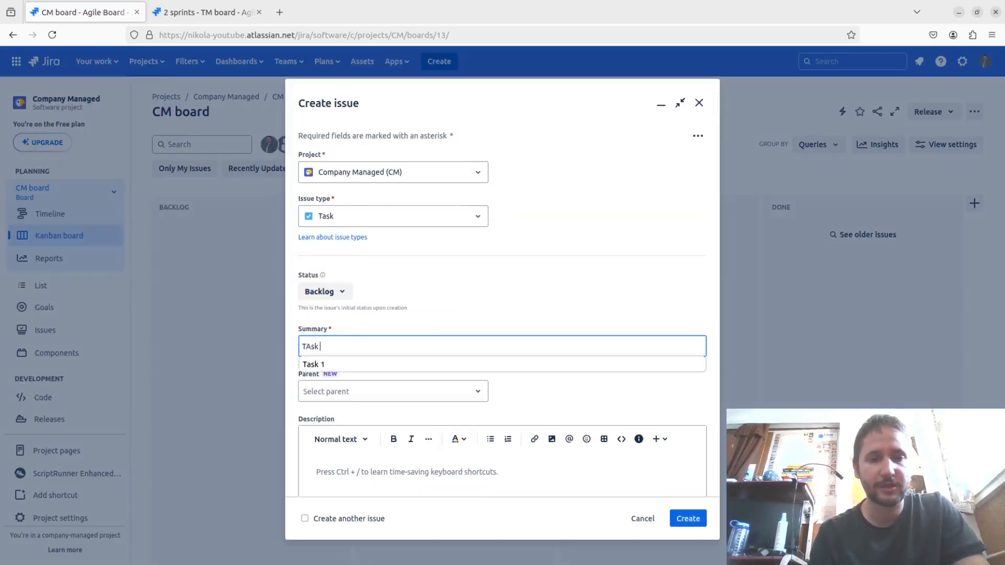
pyautogui.press('BackSpace')
pyautogui.press('BackSpace')
pyautogui.press('BackSpace')
pyautogui.write('ask ')
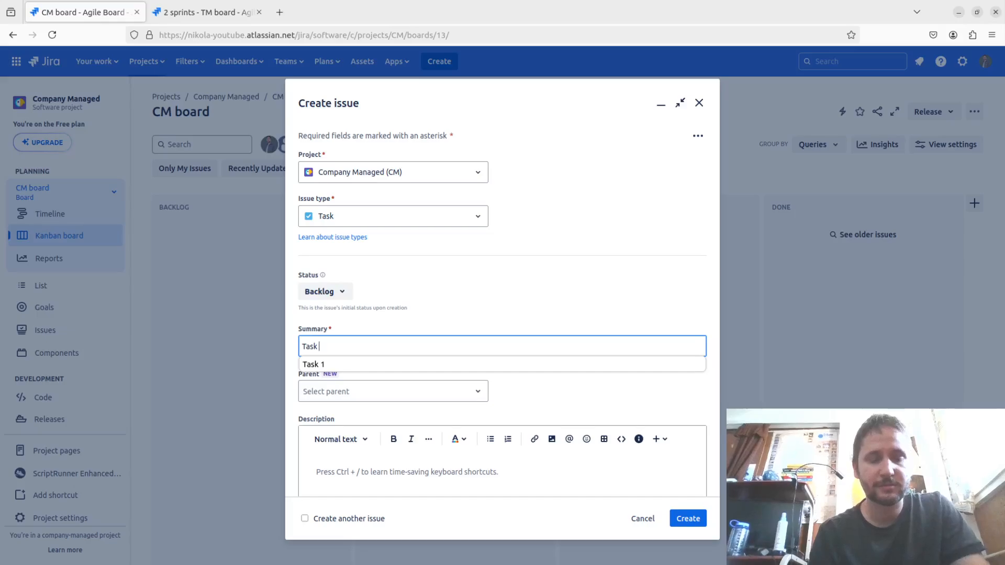
pyautogui.write('2')
pyautogui.press('Return')
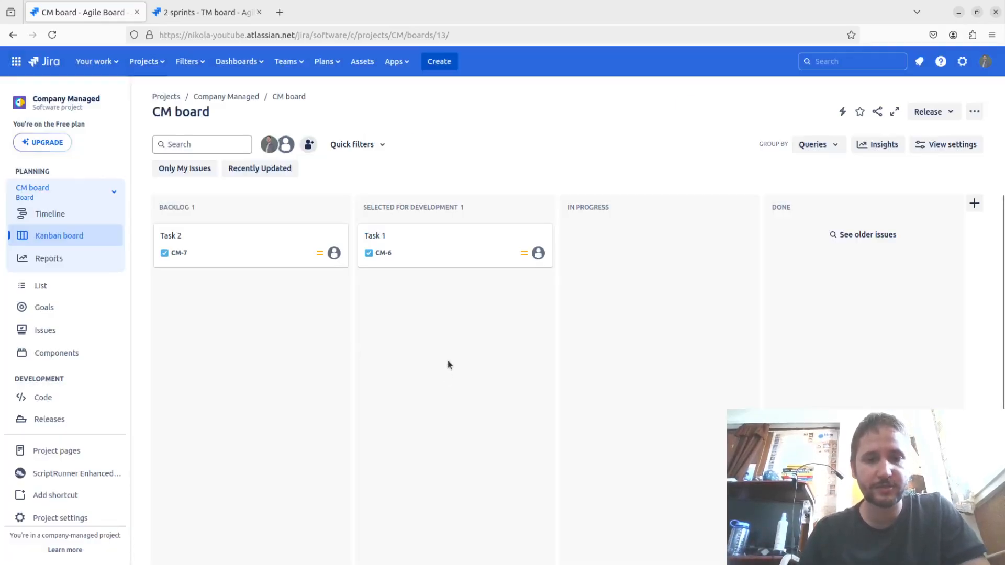
# - Create another task in the Company Managed project with the summary "Task 3"
pyautogui.press('c')
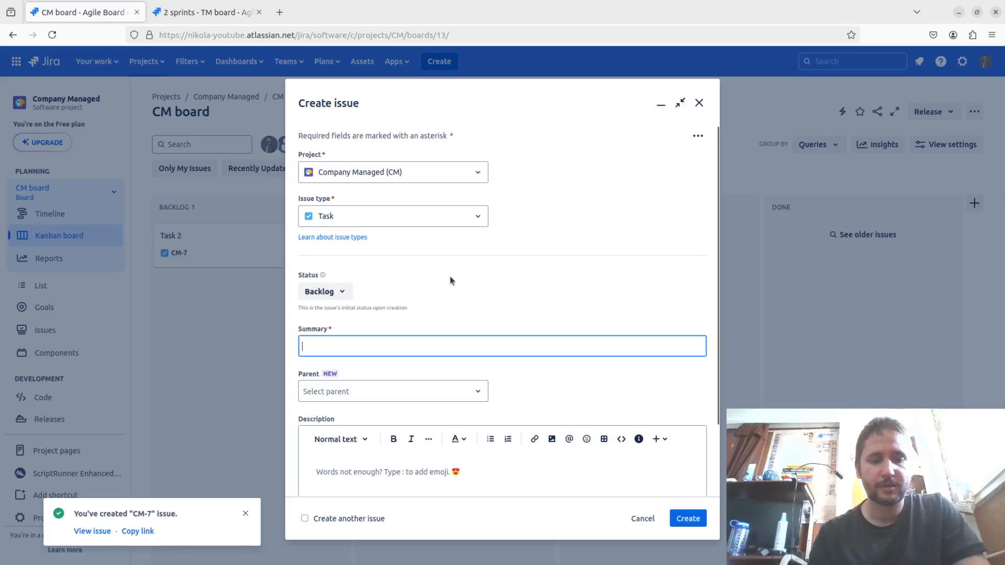
pyautogui.write('Task 3')
pyautogui.press('Return')
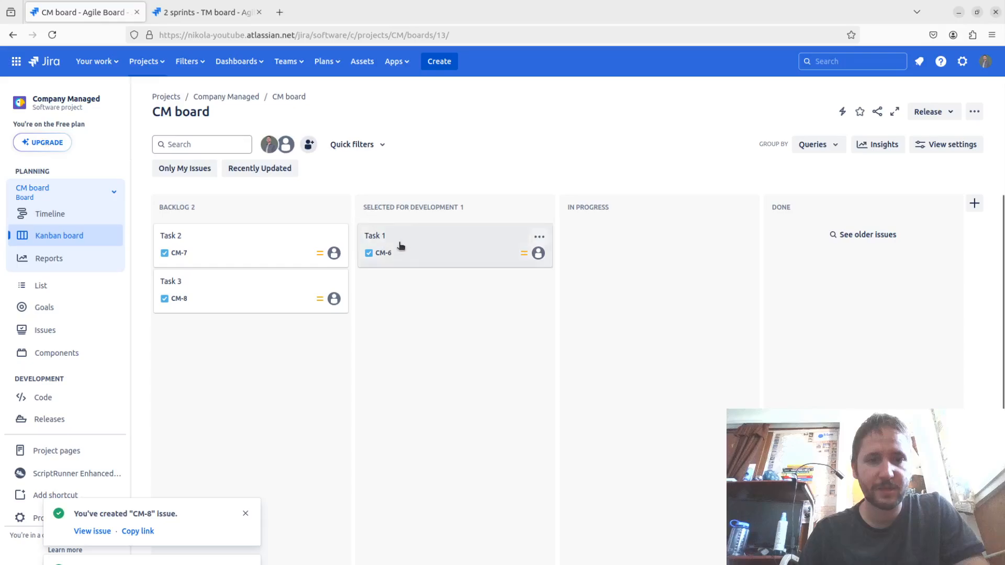
# - Move Task 1 back to the Backlog column and rank Task 3 above Task 2
pyautogui.moveTo(400, 246); pyautogui.dragTo(249, 328)
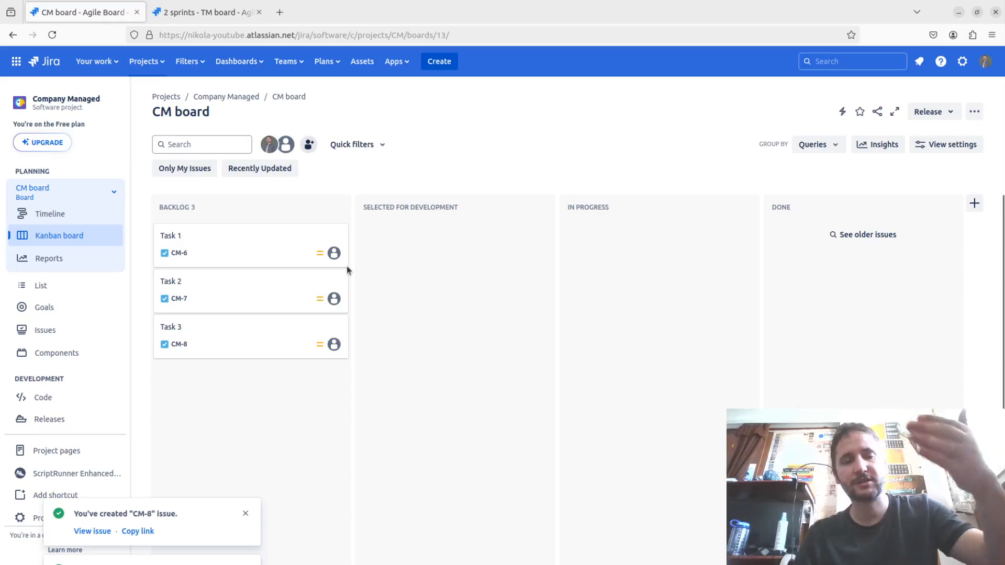
pyautogui.moveTo(247, 333); pyautogui.dragTo(240, 287)
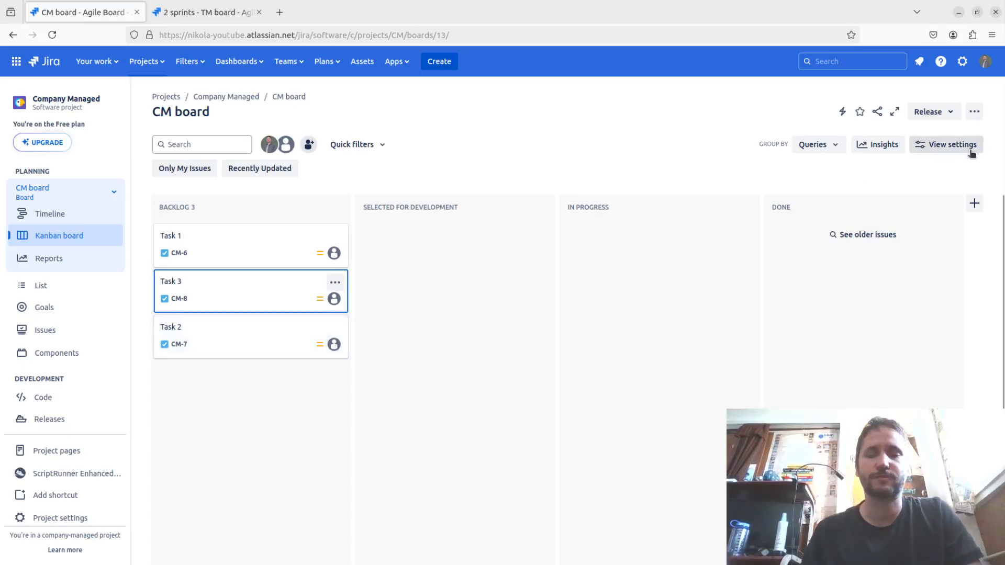
# - Reopen the CM board's configuration and expand the filter details to review the filter permissions
pyautogui.click(974, 111)
pyautogui.click(963, 139)
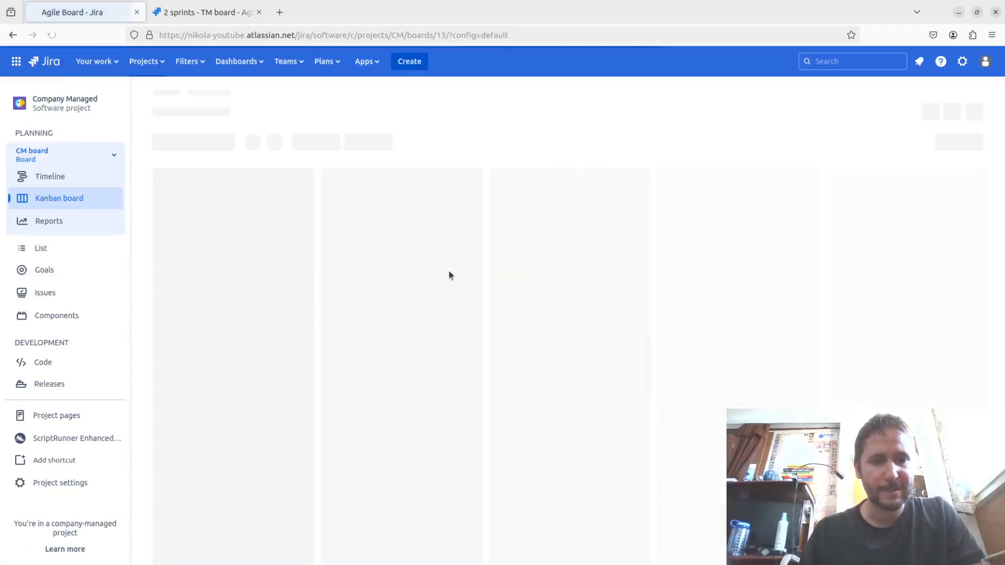
pyautogui.scroll(-3, 444, 342)
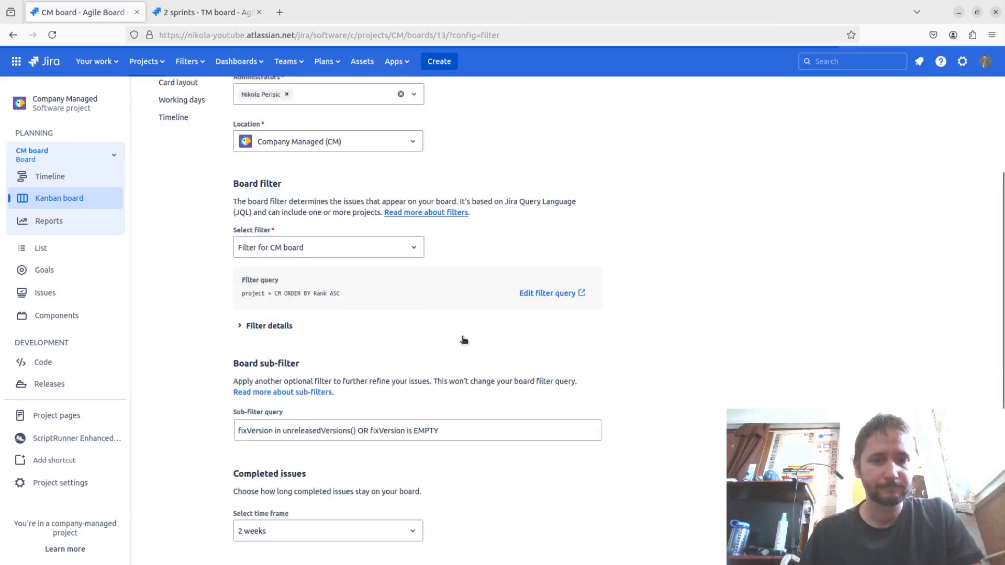
pyautogui.click(280, 311)
pyautogui.scroll(-3, 423, 370)
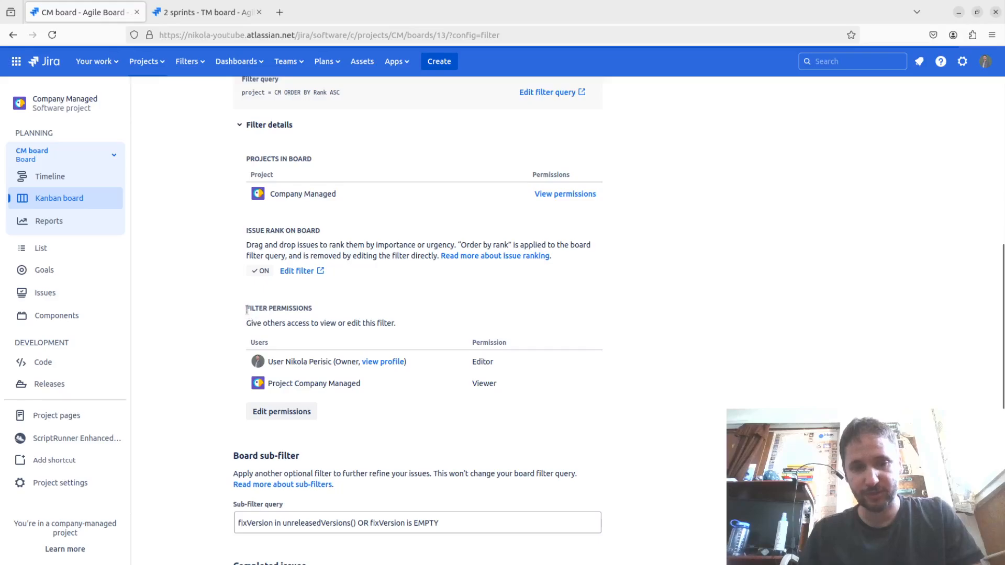
pyautogui.moveTo(246, 307); pyautogui.dragTo(323, 309)
pyautogui.scroll(-1, 432, 373)
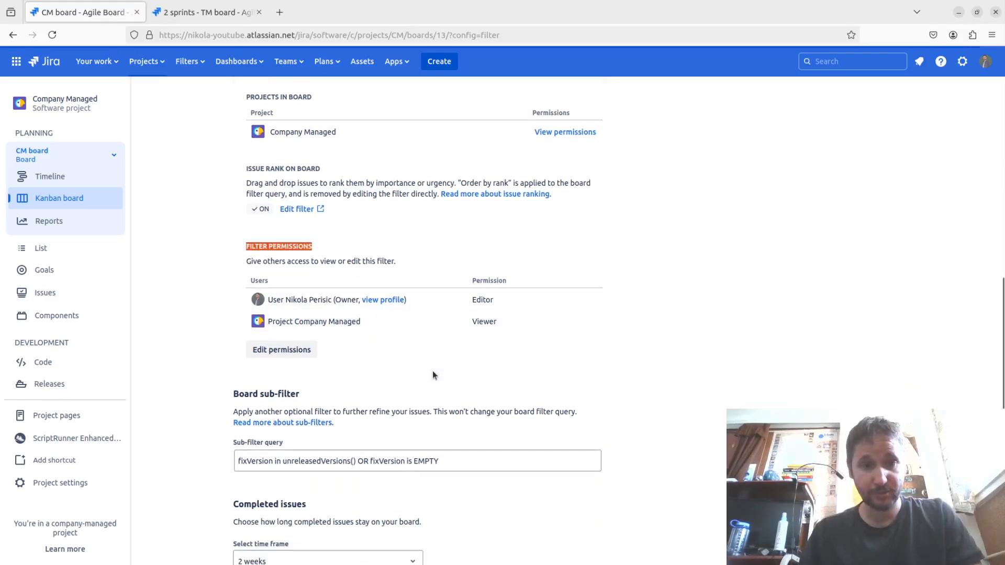
# - Open the board filter's permissions for editing, check which kinds of editors can be added, and cancel without saving
pyautogui.click(276, 350)
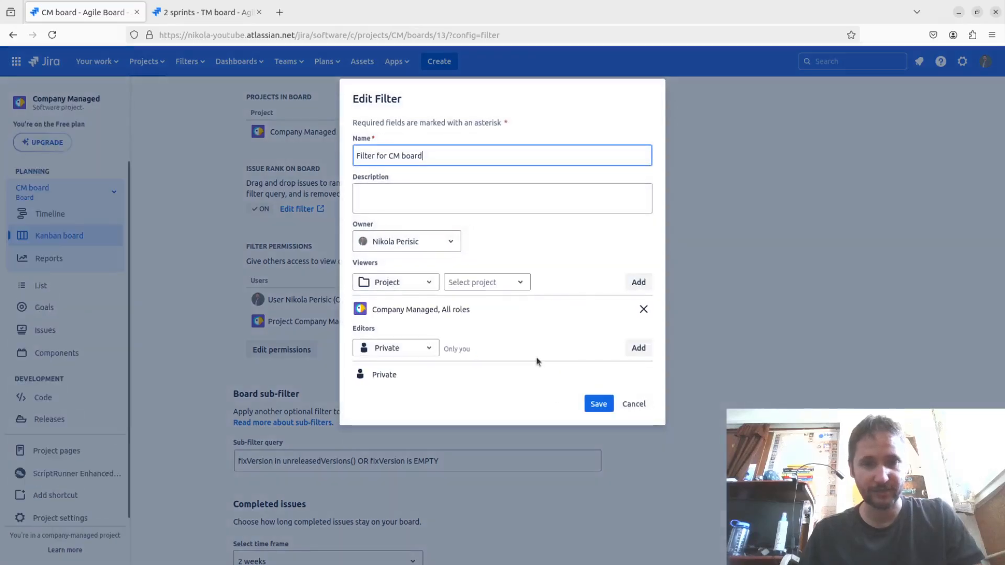
pyautogui.click(366, 265)
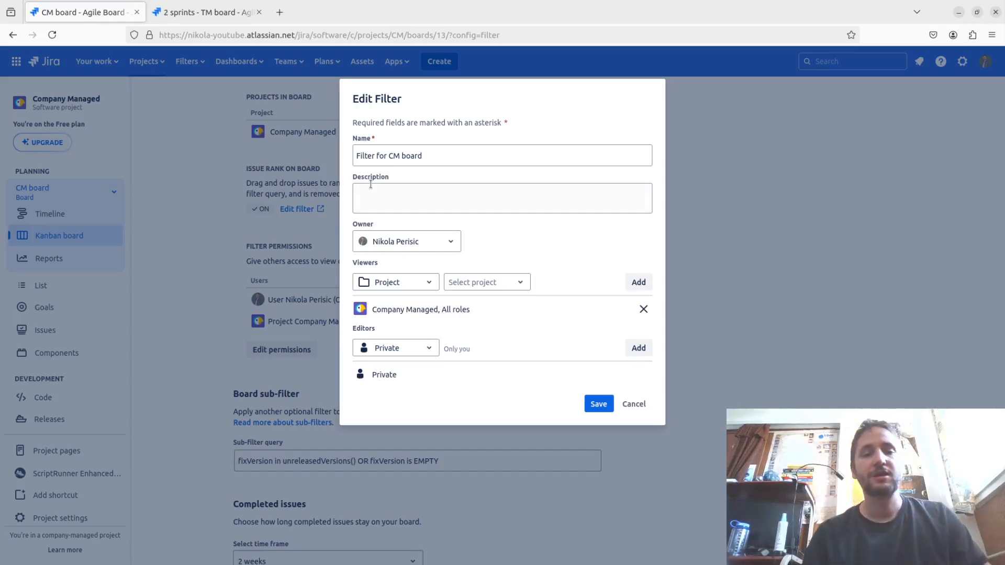
pyautogui.click(433, 348)
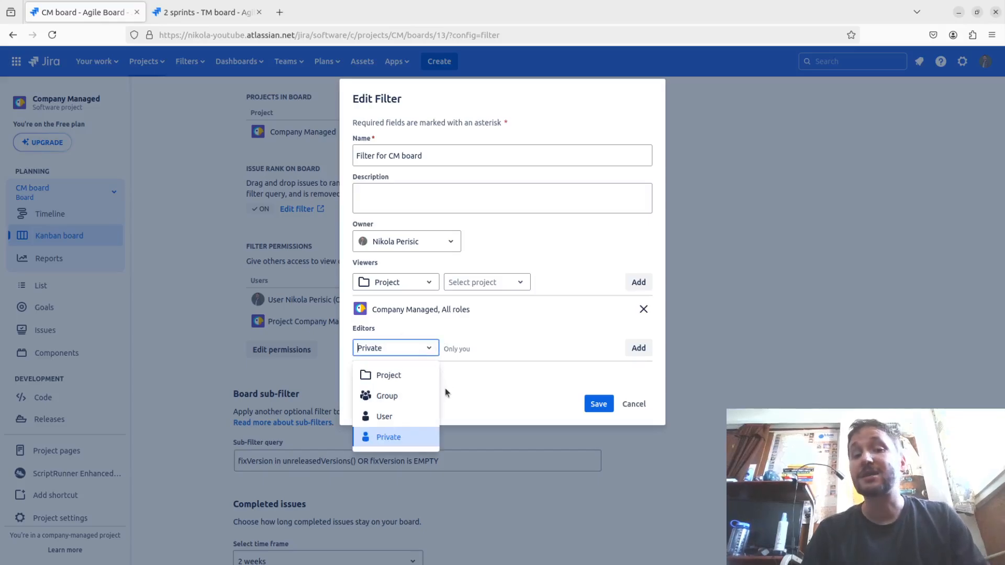
pyautogui.click(523, 398)
pyautogui.click(647, 406)
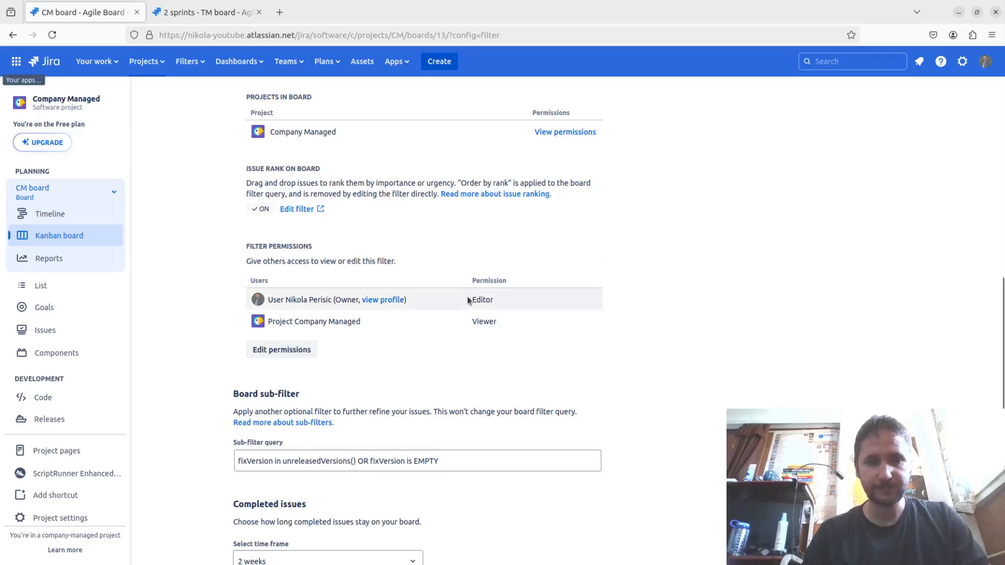
# - Examine the board sub-filter section, open its query for editing and discard the edit
pyautogui.scroll(-1, 468, 296)
pyautogui.moveTo(233, 348); pyautogui.dragTo(334, 349)
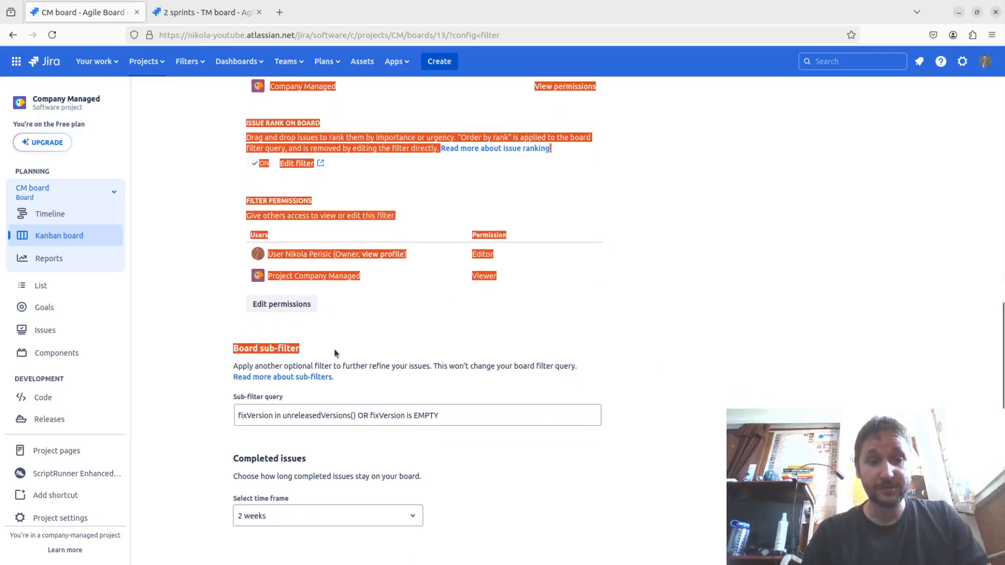
pyautogui.click(334, 350)
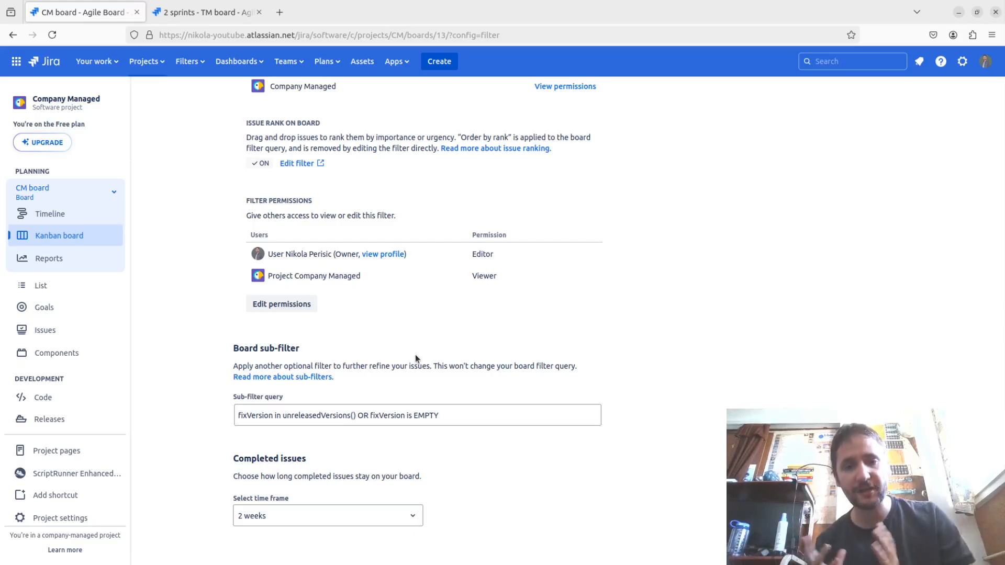
pyautogui.click(457, 416)
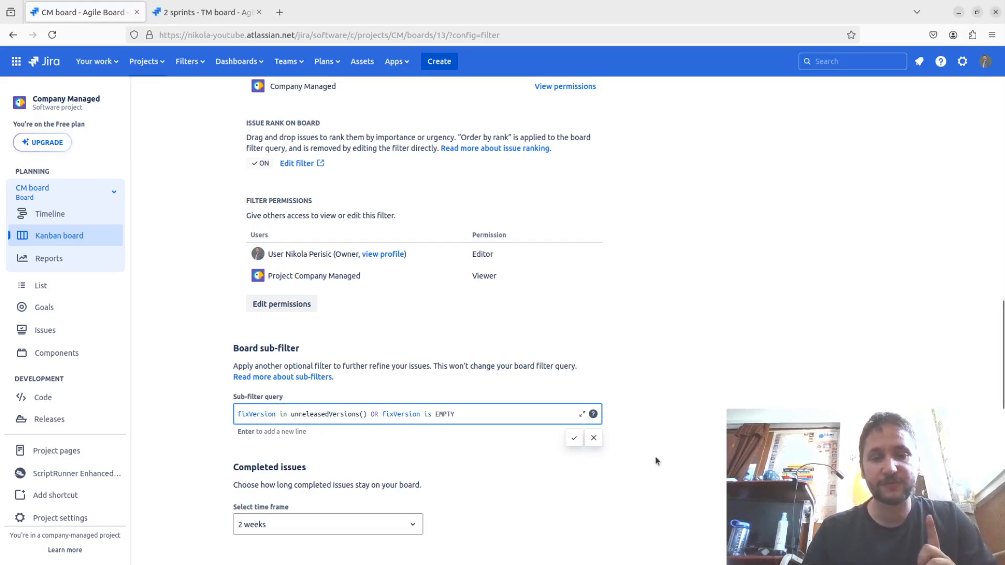
pyautogui.click(595, 440)
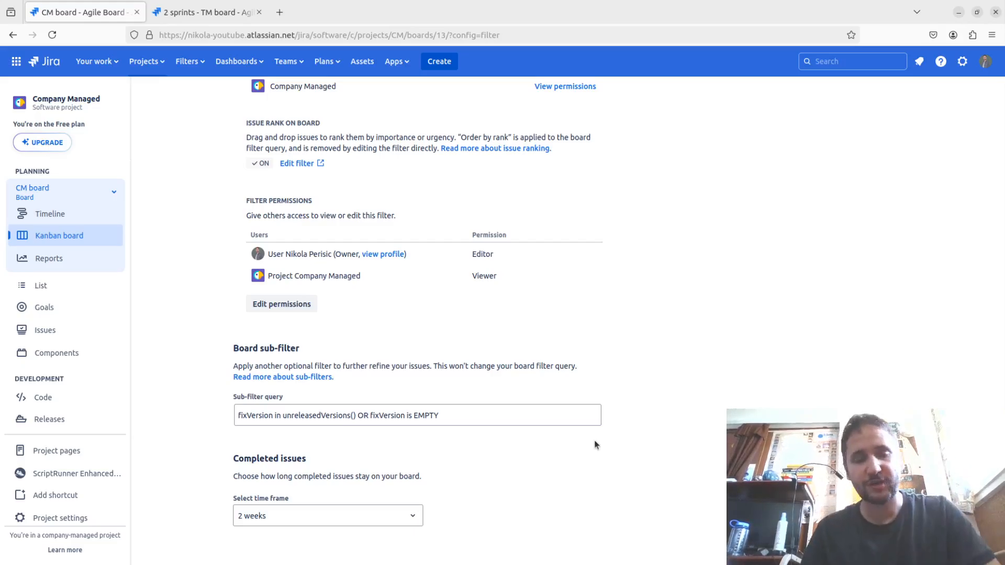
# - Review the completed issues section and check the time frame options for keeping completed issues on the board
pyautogui.moveTo(225, 455); pyautogui.dragTo(332, 457)
pyautogui.click(331, 458)
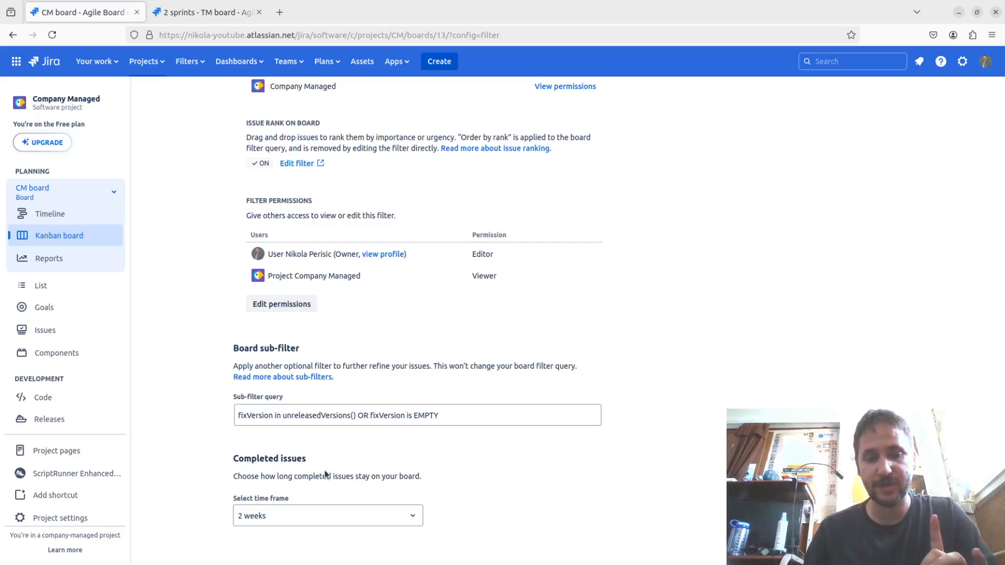
pyautogui.click(288, 517)
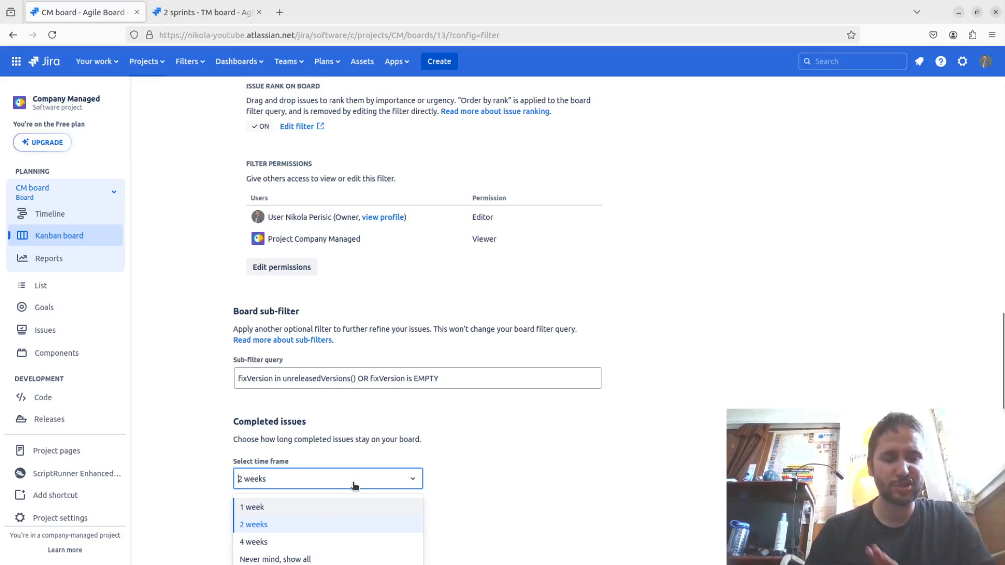
# - Open the CM board's column settings and examine the column constraints and the mapping of statuses to columns
pyautogui.scroll(5, 522, 435)
pyautogui.scroll(5, 524, 436)
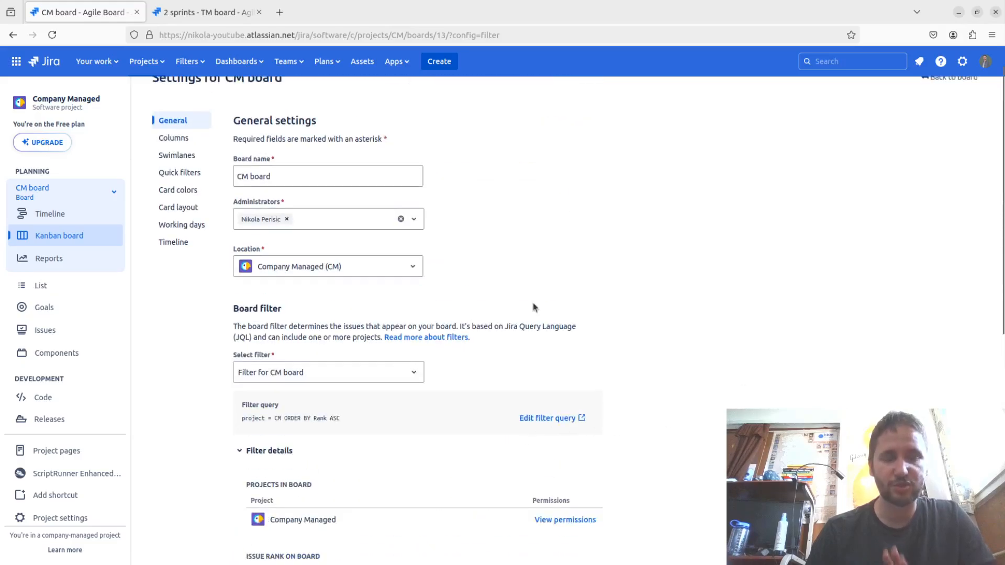
pyautogui.click(178, 169)
pyautogui.scroll(-3, 592, 311)
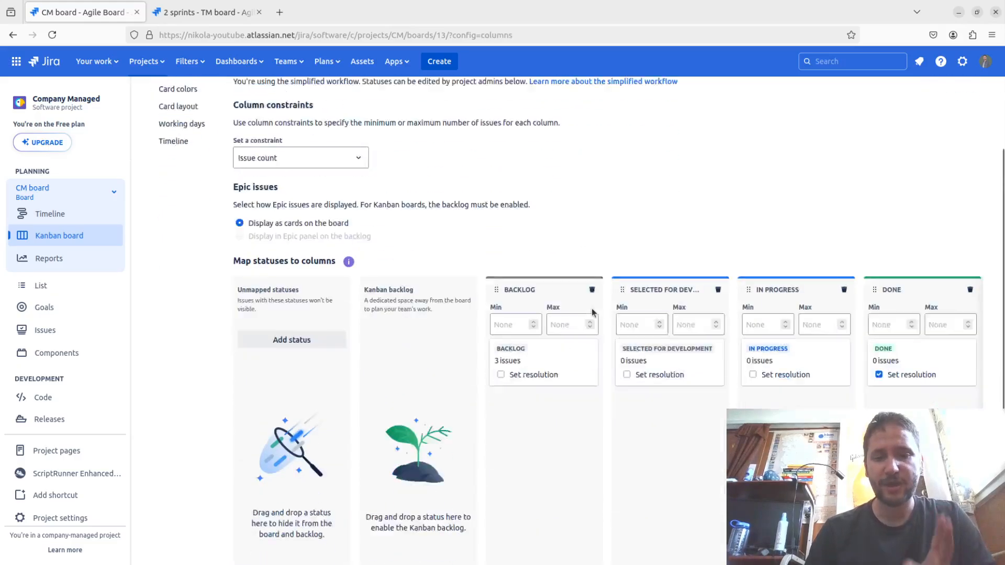
# - Examine the CM board's column settings, including the status mapping and the available column constraint options
pyautogui.scroll(-1, 592, 311)
pyautogui.scroll(4, 590, 406)
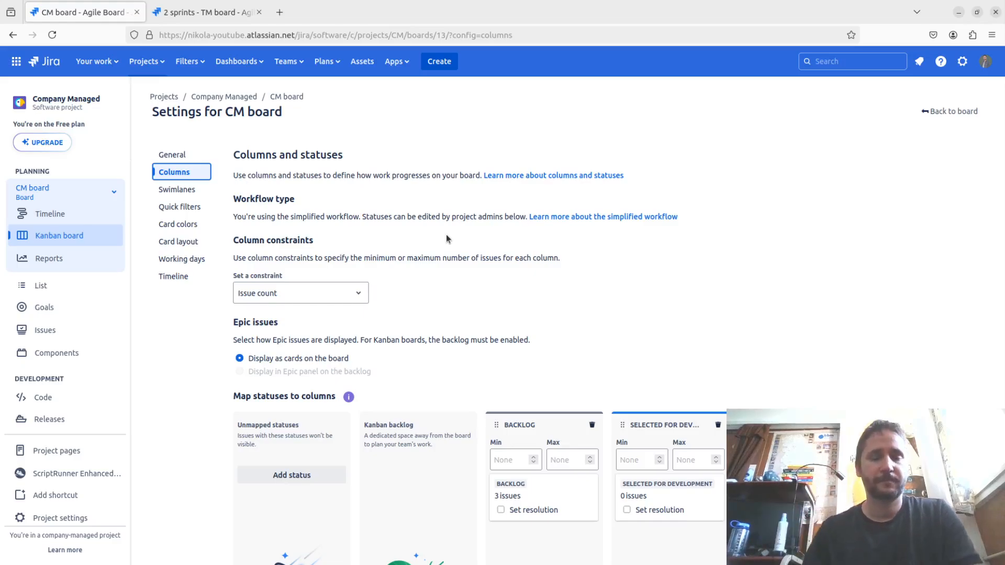
pyautogui.scroll(-3, 446, 236)
pyautogui.scroll(3, 447, 237)
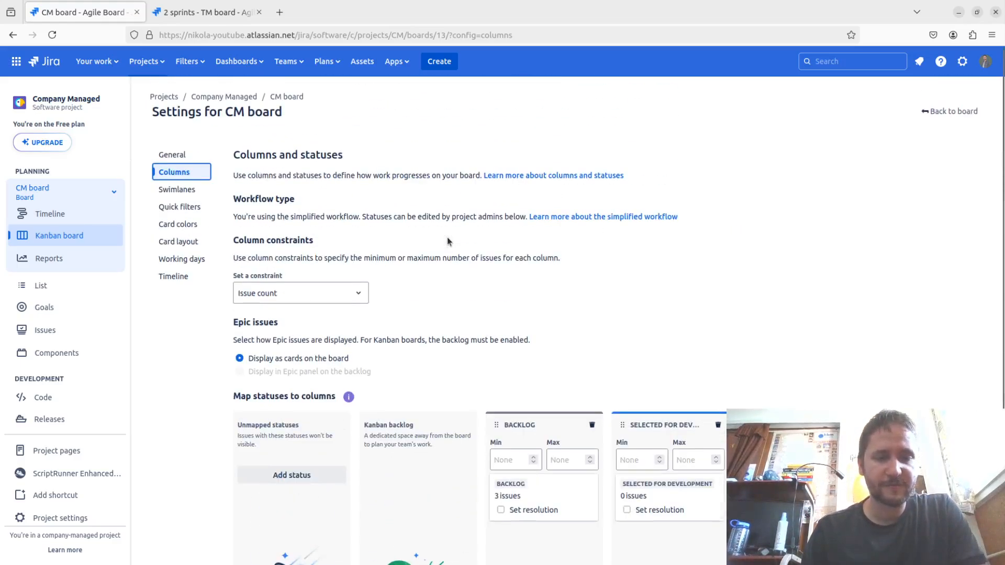
pyautogui.moveTo(234, 240); pyautogui.dragTo(299, 242)
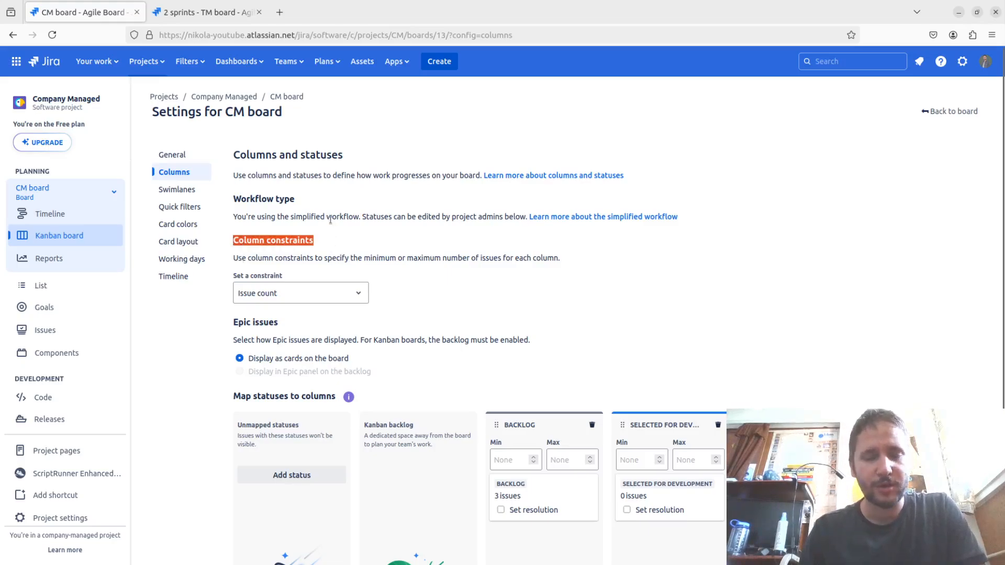
pyautogui.scroll(-2, 330, 219)
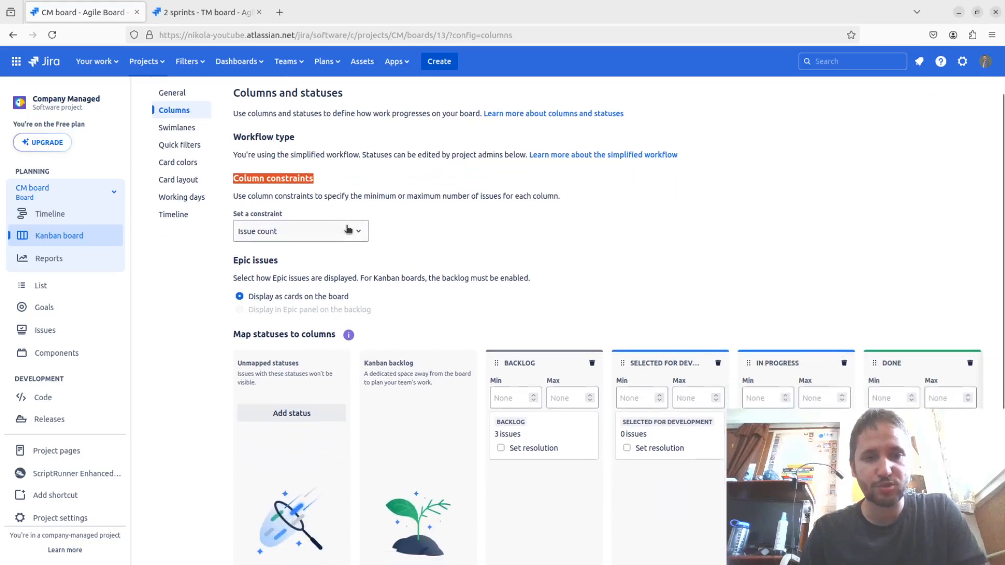
pyautogui.click(348, 230)
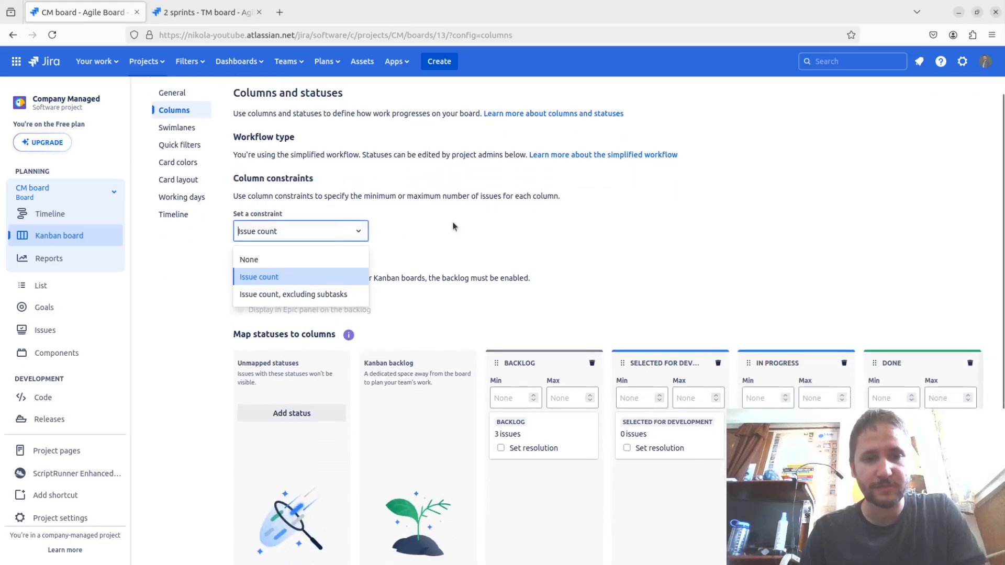
pyautogui.click(463, 265)
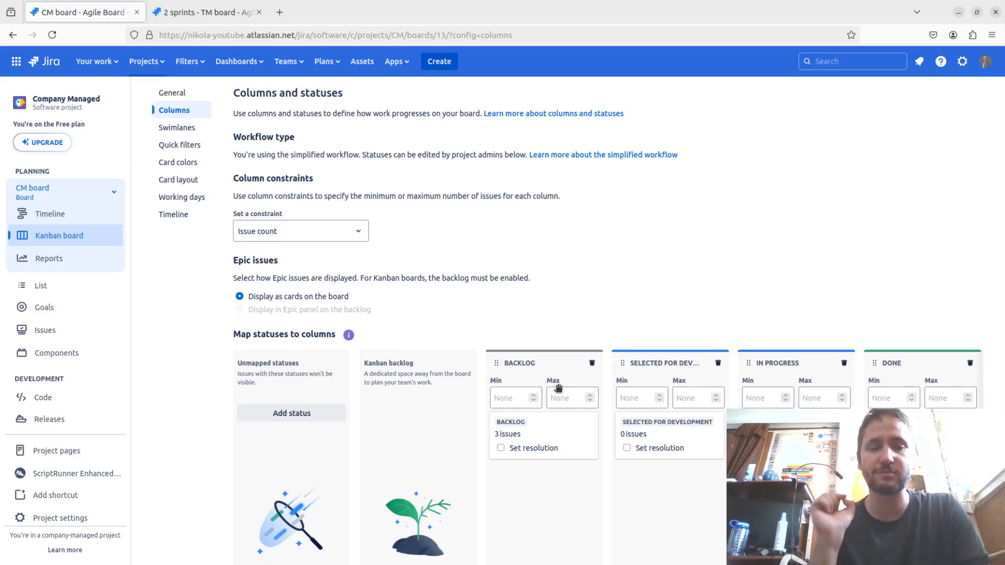
# - Set the board's column constraint to None and review the columns in the status mapping
pyautogui.click(303, 229)
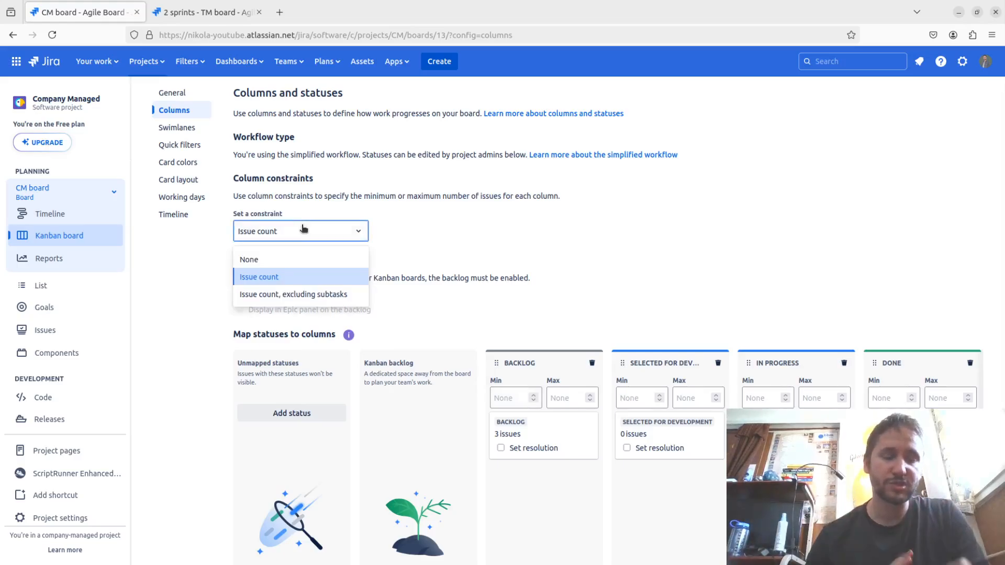
pyautogui.click(300, 260)
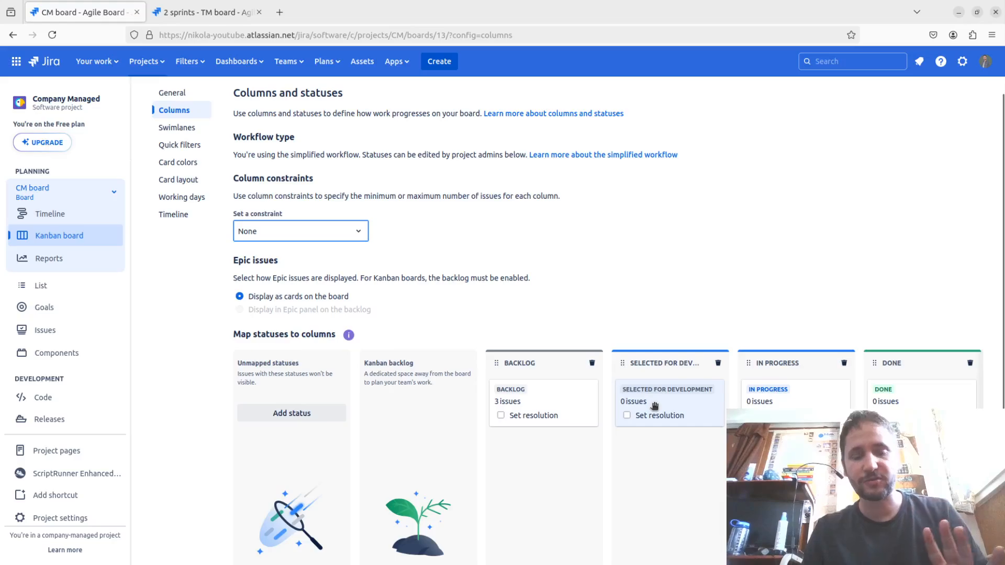
pyautogui.scroll(-1, 655, 405)
pyautogui.scroll(-4, 654, 404)
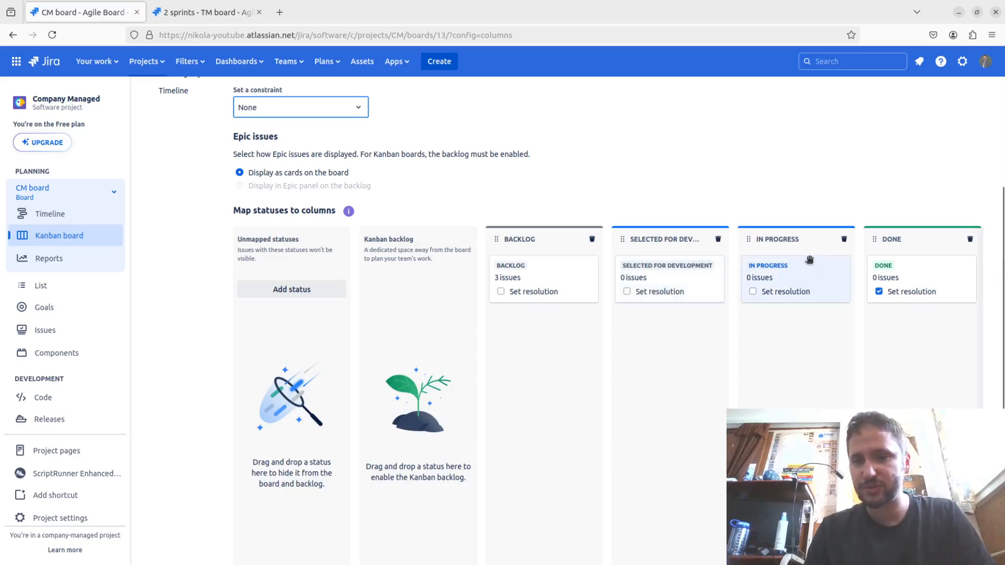
pyautogui.scroll(4, 910, 280)
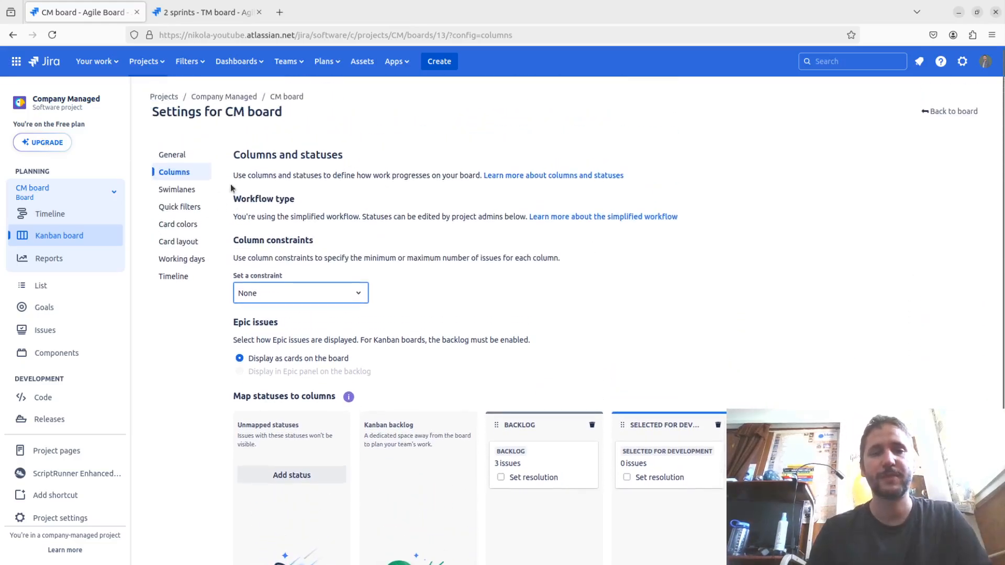
# - Open the CM board's swimlane settings and start a new query-based swimlane named "Only tasks"
pyautogui.click(177, 189)
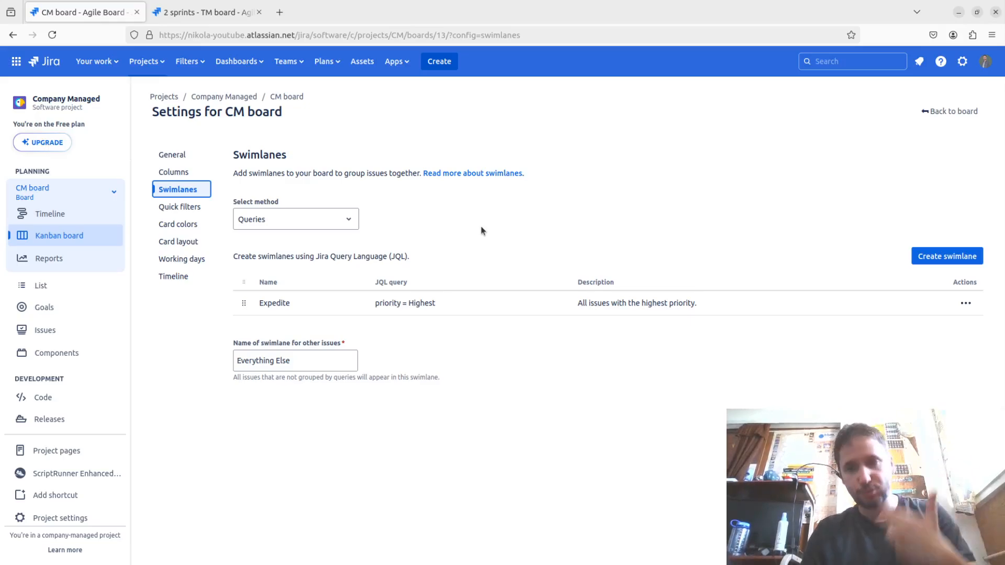
pyautogui.click(949, 257)
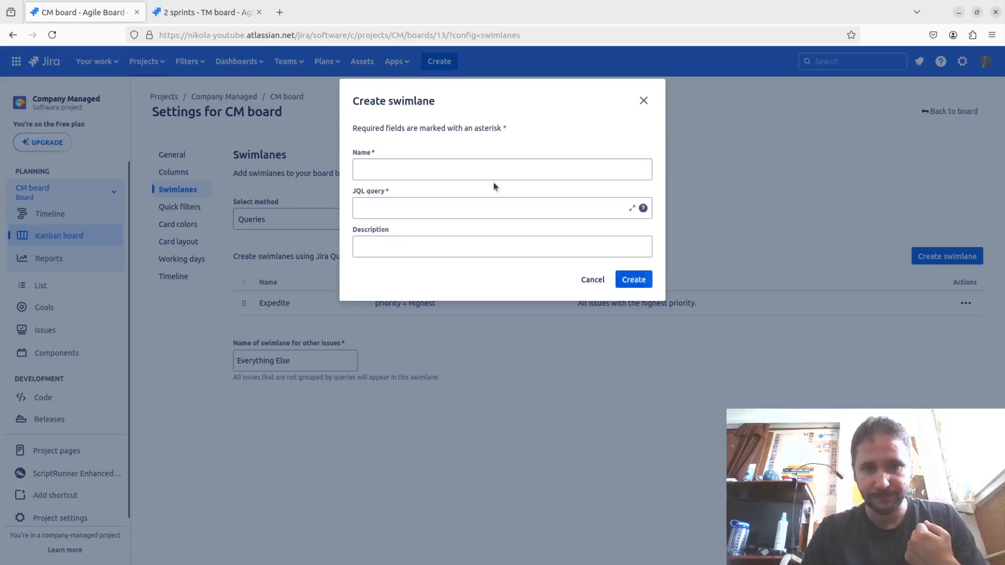
pyautogui.click(454, 175)
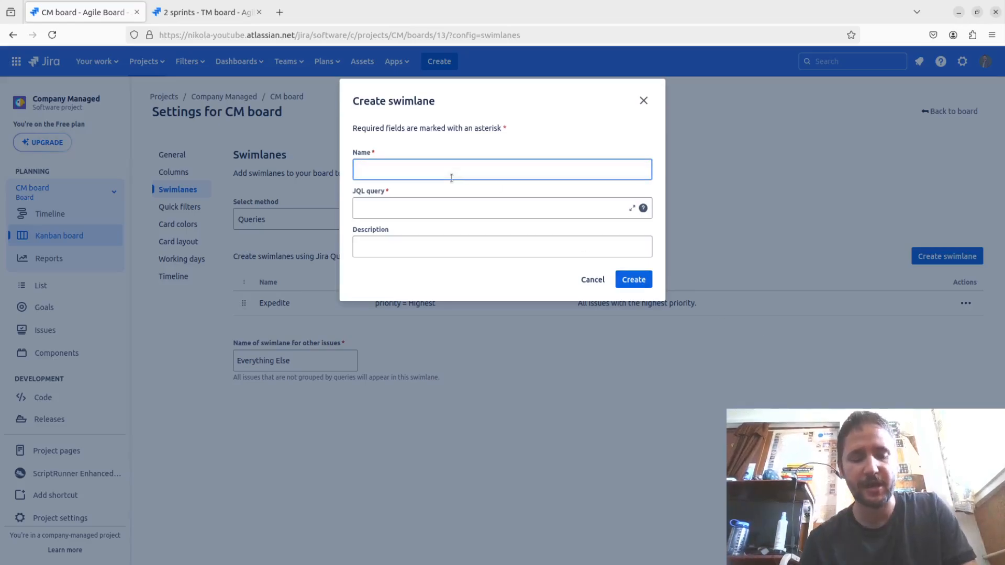
pyautogui.write('Only')
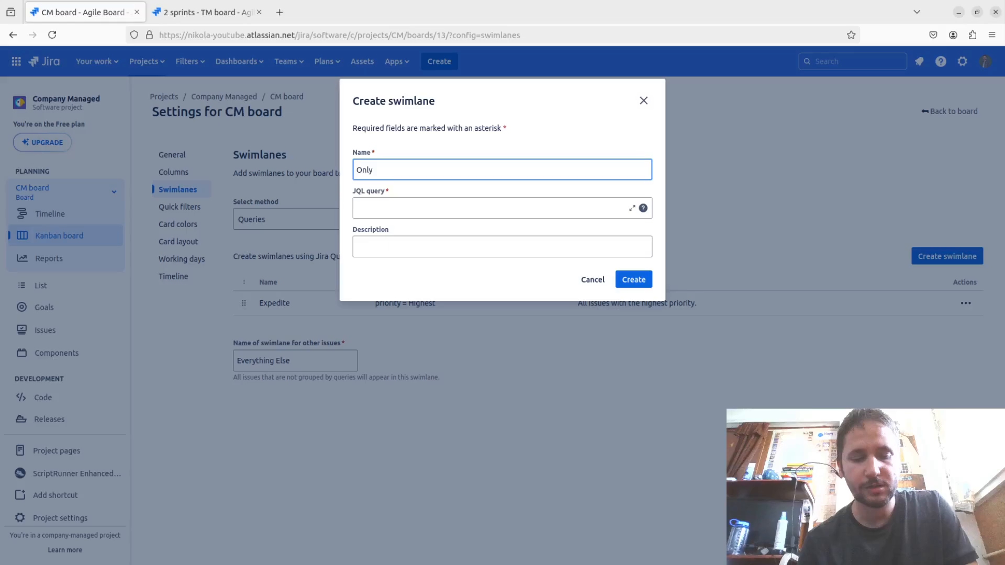
pyautogui.write('ta')
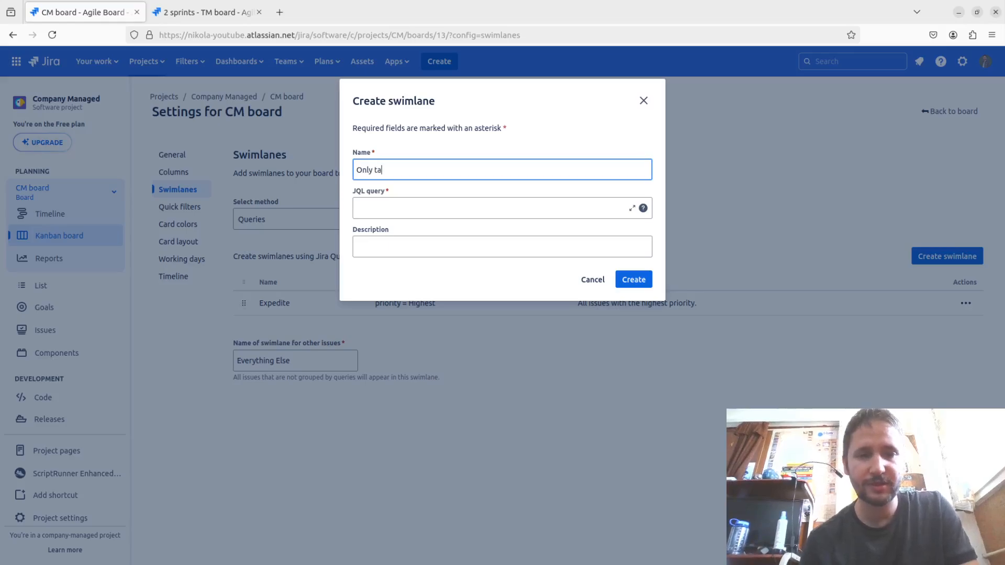
pyautogui.write('sks')
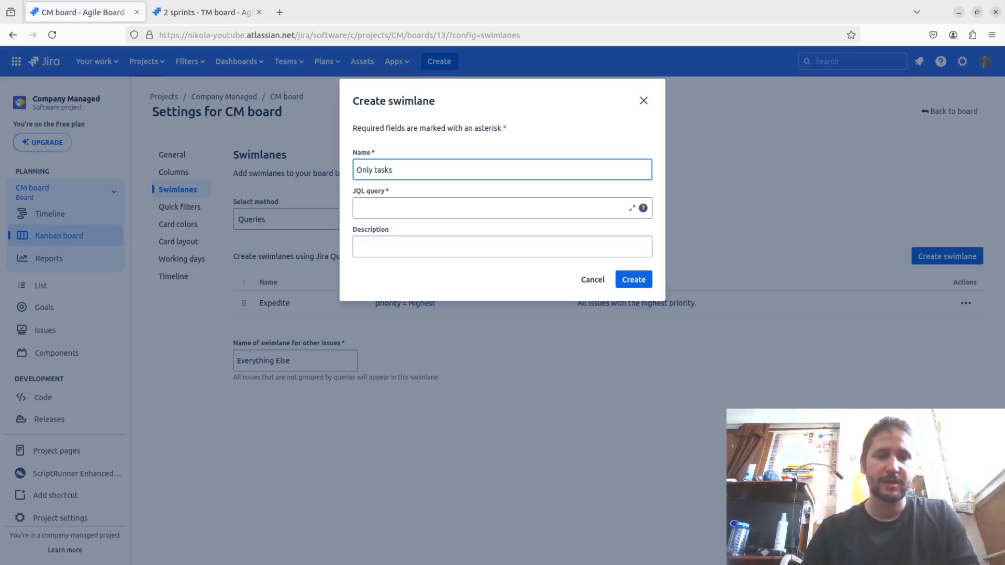
# - Give the new swimlane the JQL query "issuetype = Task" and create it
pyautogui.click(403, 202)
pyautogui.write('issue')
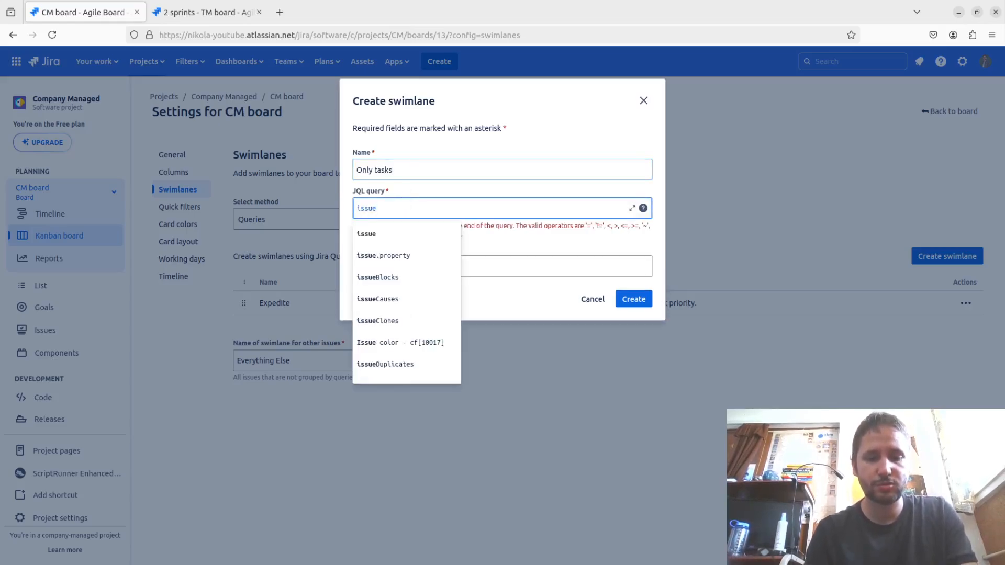
pyautogui.write('type =')
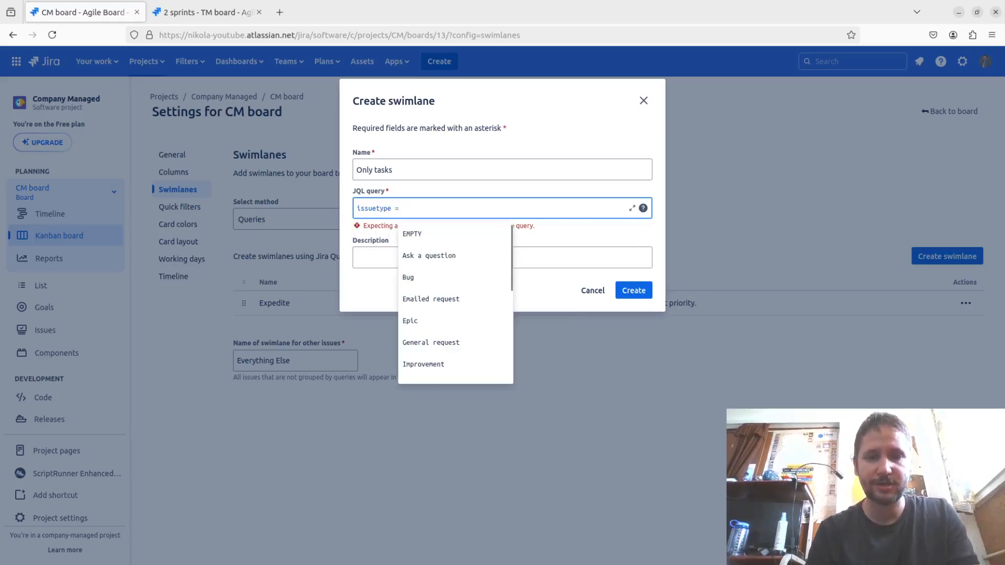
pyautogui.press('Down')
pyautogui.press('Down')
pyautogui.press('Down')
pyautogui.press('Down')
pyautogui.press('Down')
pyautogui.press('Down')
pyautogui.press('Down')
pyautogui.press('Down')
pyautogui.press('Down')
pyautogui.press('Down')
pyautogui.press('Down')
pyautogui.press('Down')
pyautogui.press('Down')
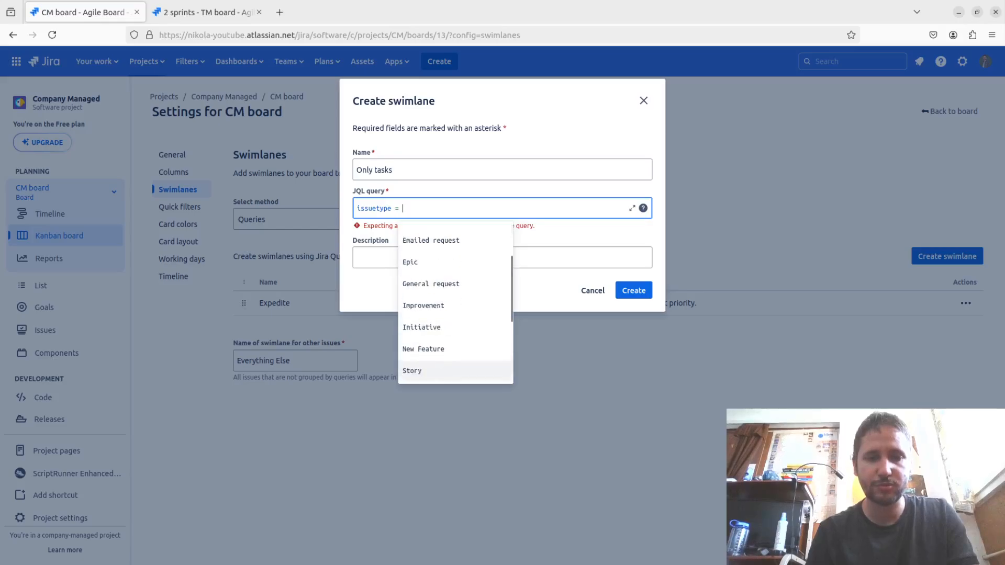
pyautogui.press('Down')
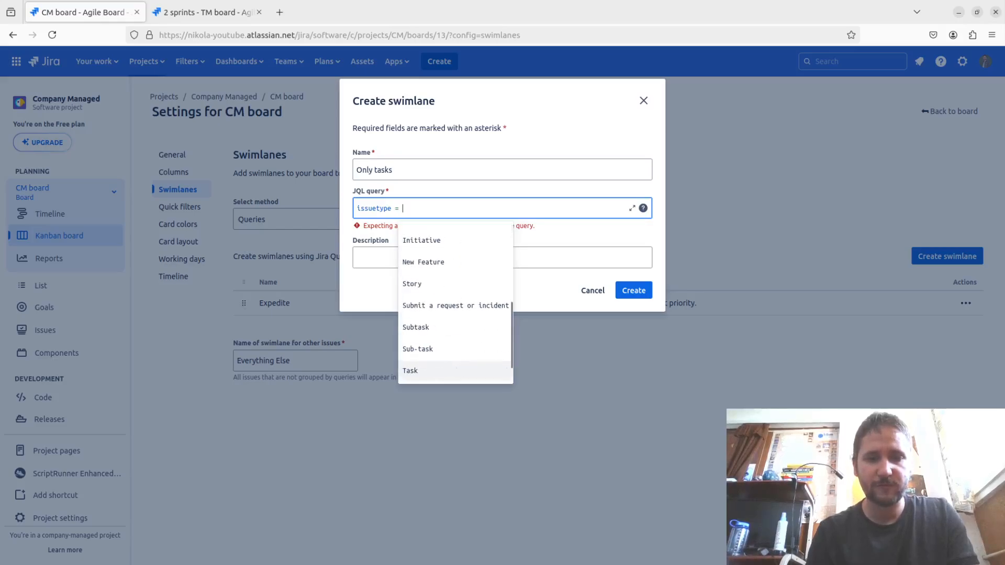
pyautogui.press('Return')
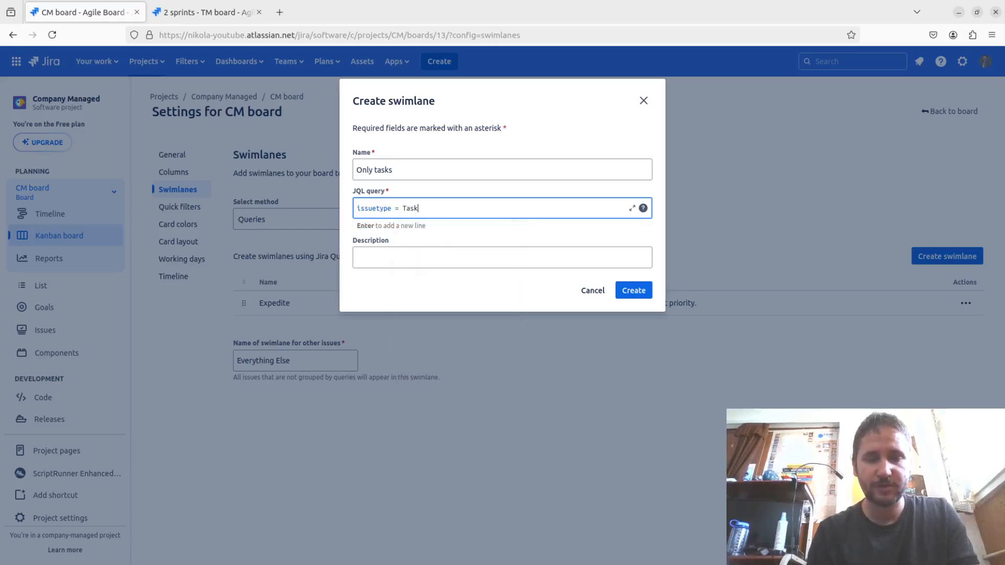
pyautogui.click(637, 292)
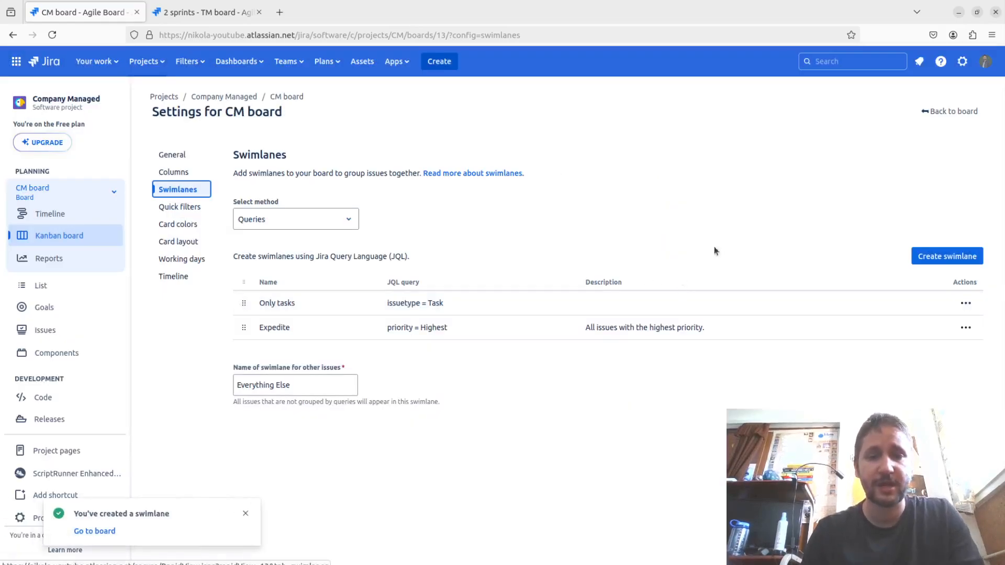
# - Go back to the CM board and create an issue of type Bug with the summary "Bug"
pyautogui.click(950, 111)
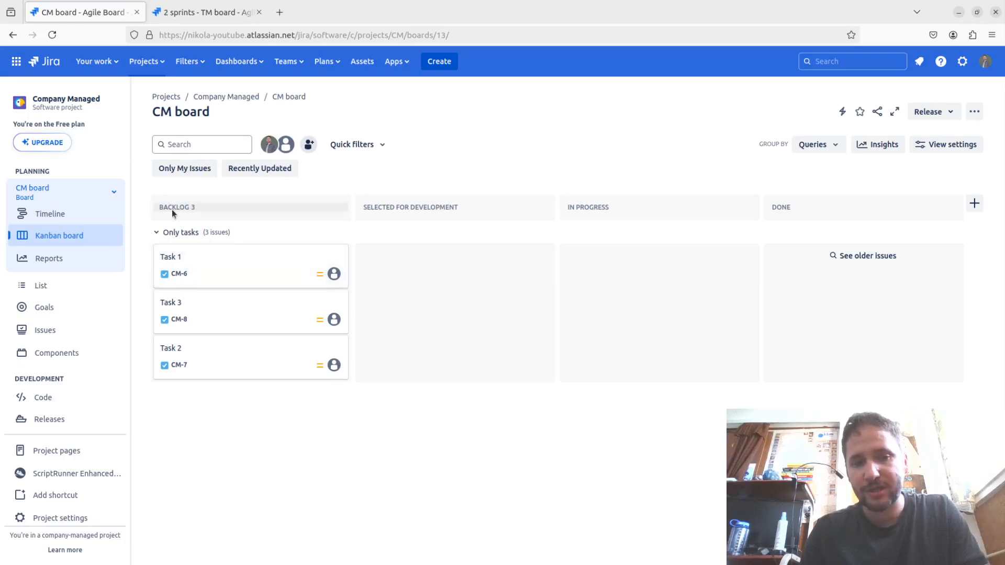
pyautogui.click(439, 61)
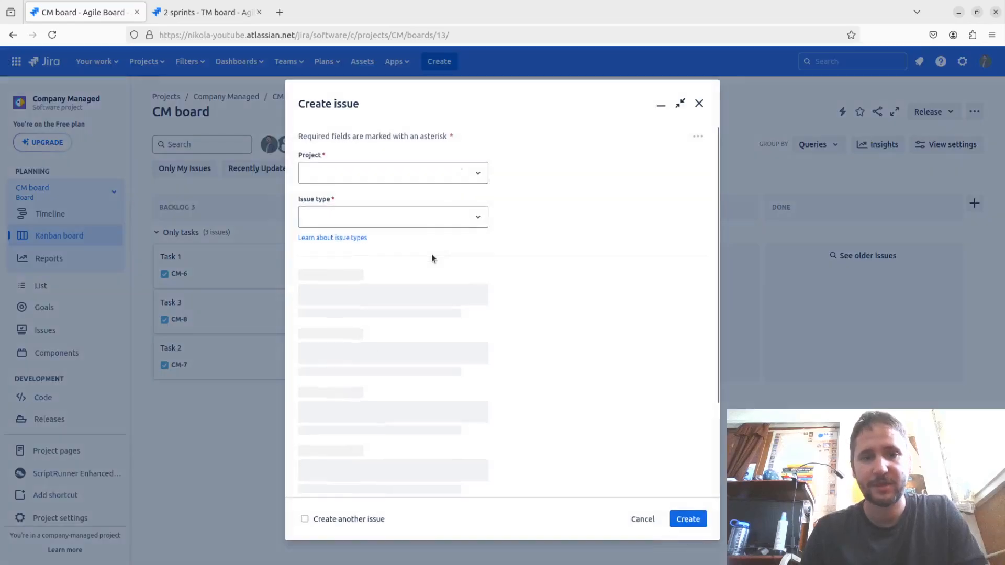
pyautogui.click(429, 221)
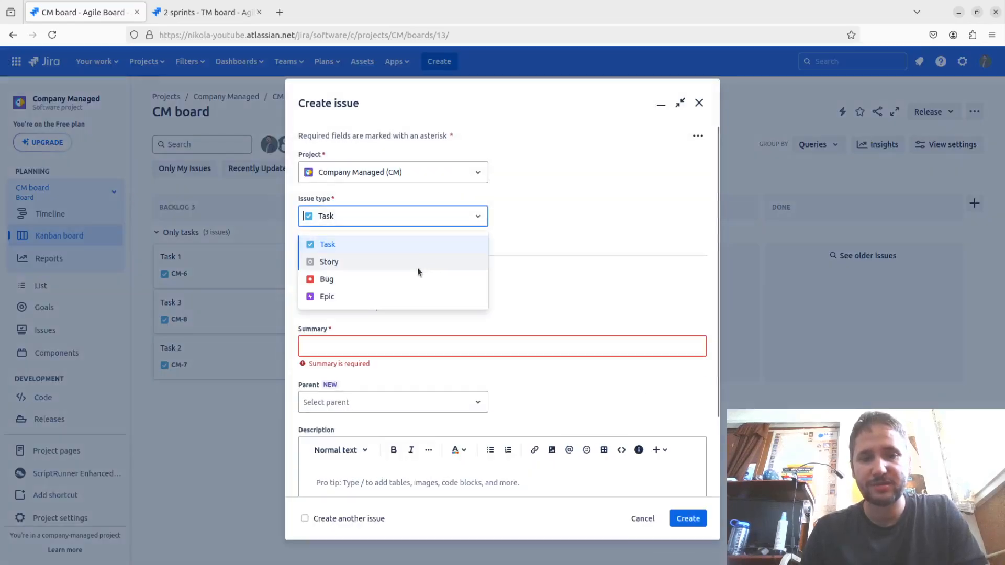
pyautogui.click(387, 337)
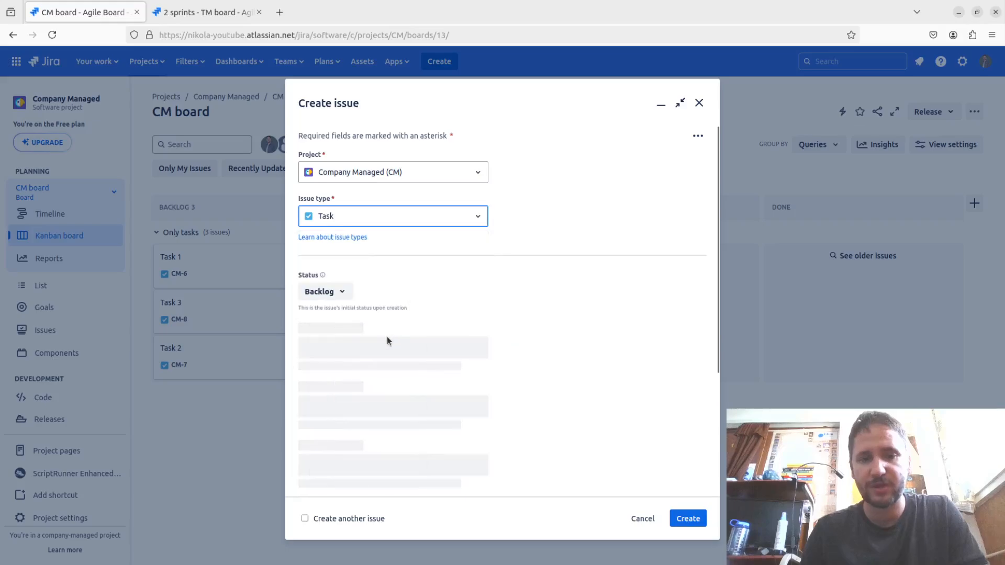
pyautogui.write('B')
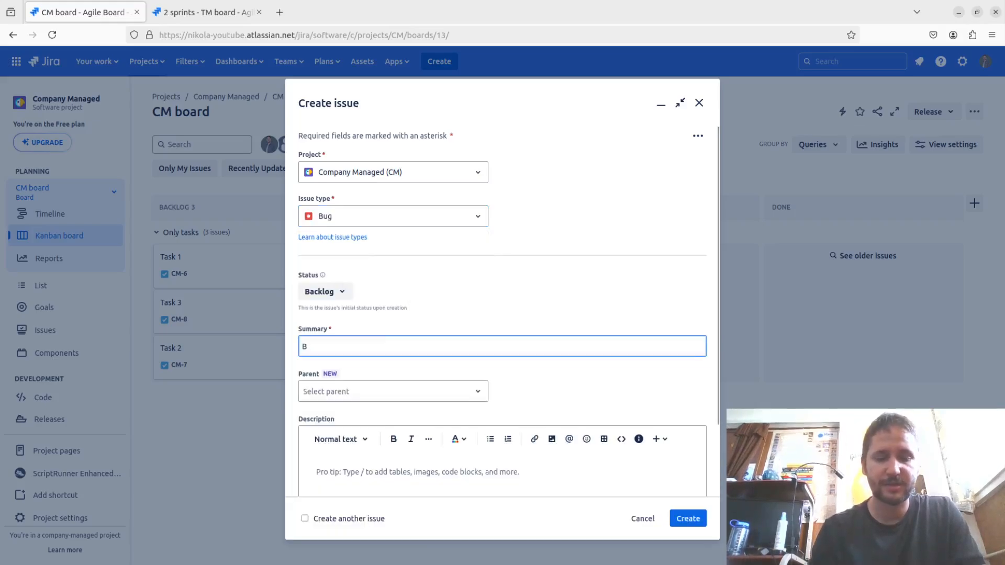
pyautogui.write('ug')
pyautogui.press('Return')
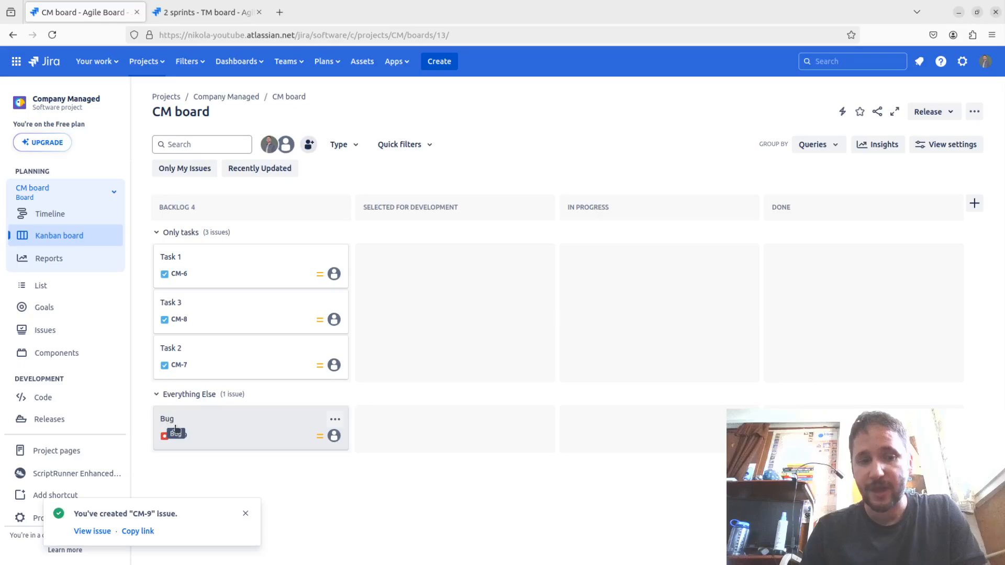
# - Reopen the board's swimlane settings and examine the name field for other issues and the available swimlane methods
pyautogui.click(972, 112)
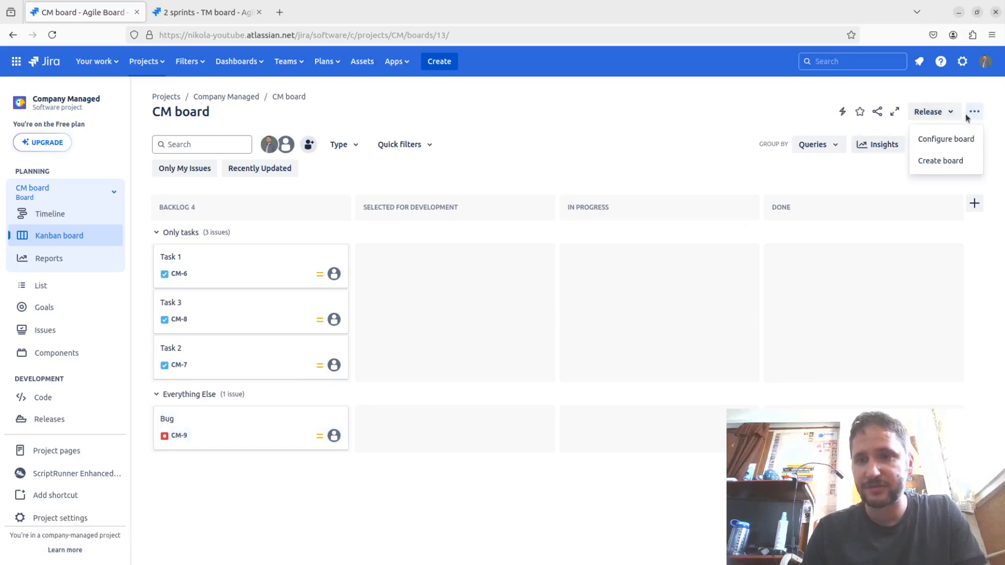
pyautogui.click(934, 139)
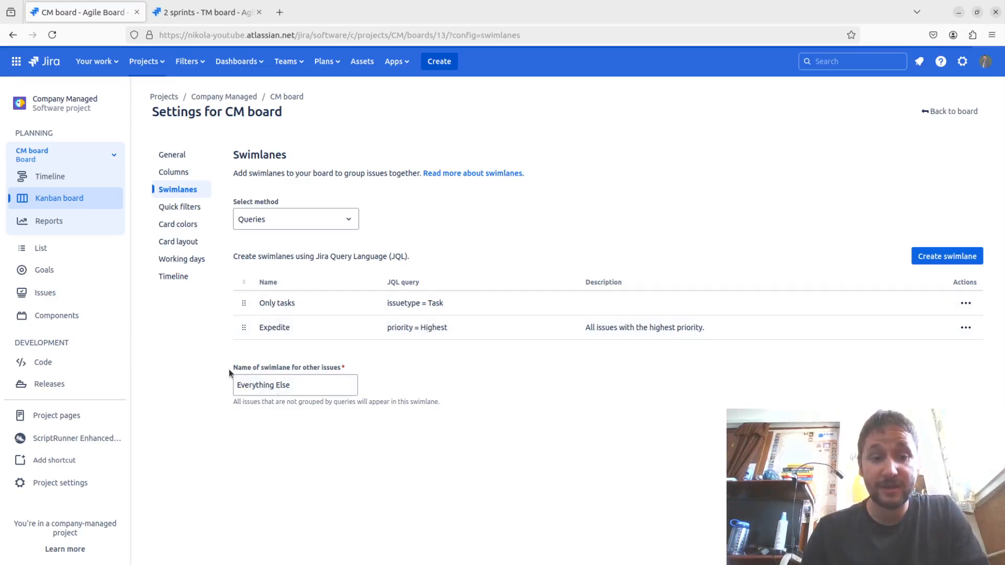
pyautogui.moveTo(228, 370); pyautogui.dragTo(350, 370)
pyautogui.click(357, 371)
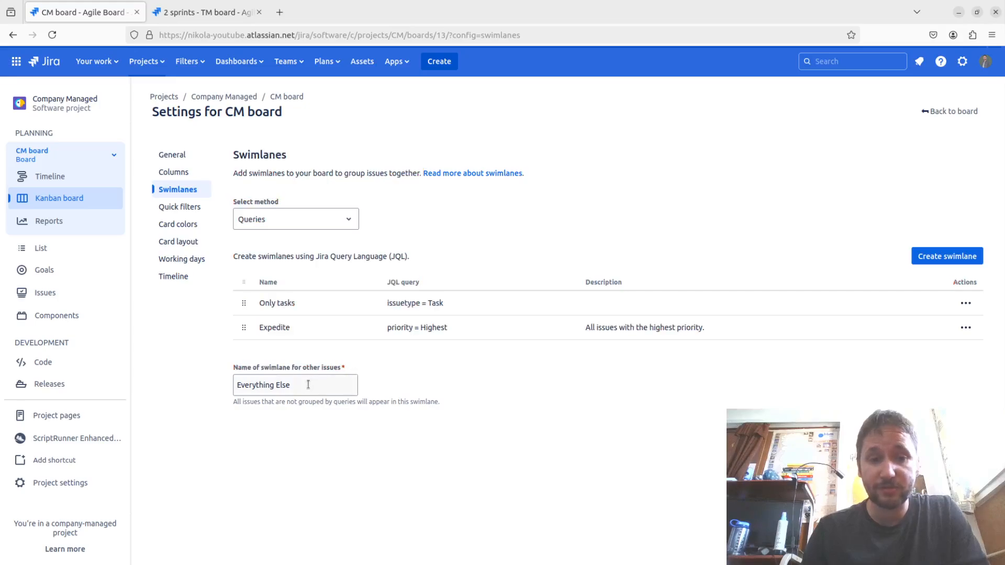
pyautogui.click(347, 385)
pyautogui.click(257, 429)
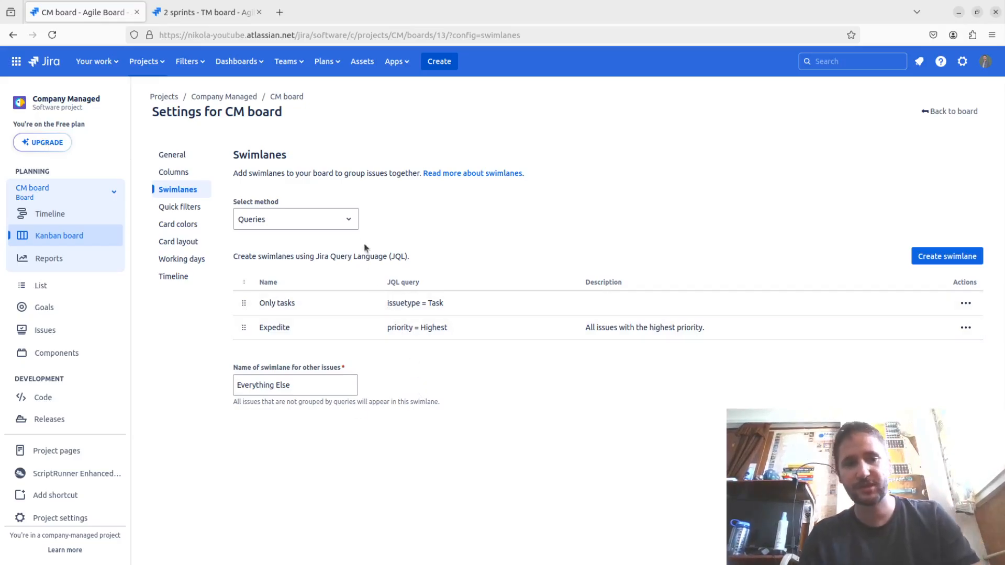
pyautogui.click(351, 222)
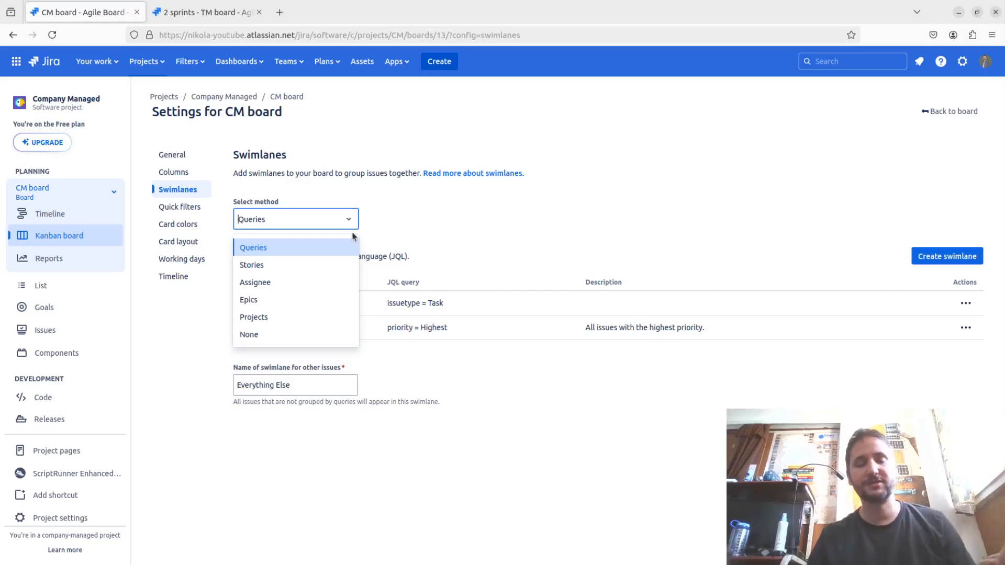
pyautogui.click(447, 219)
# - Review the board's quick filter definitions and return to the CM board
pyautogui.click(175, 205)
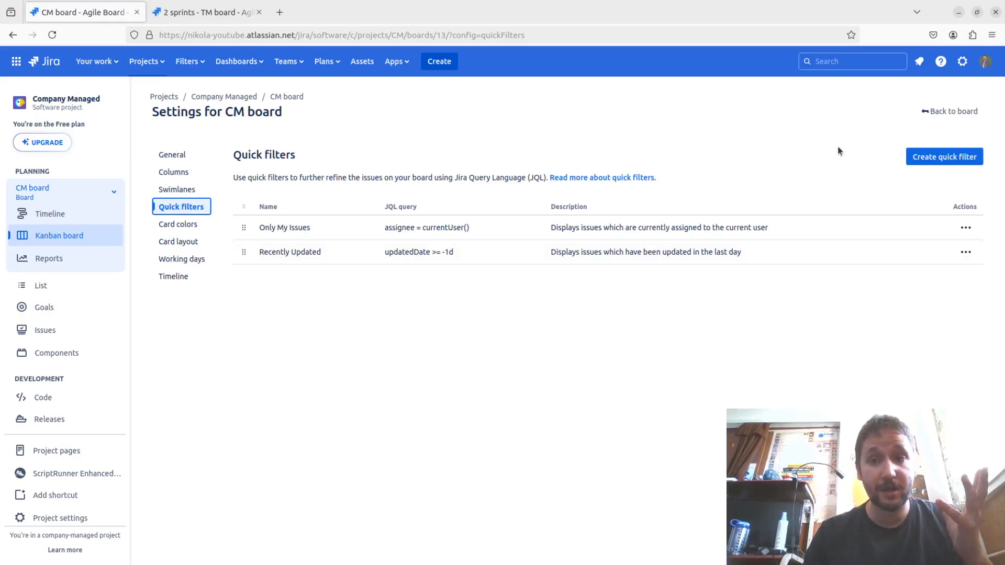
pyautogui.click(930, 112)
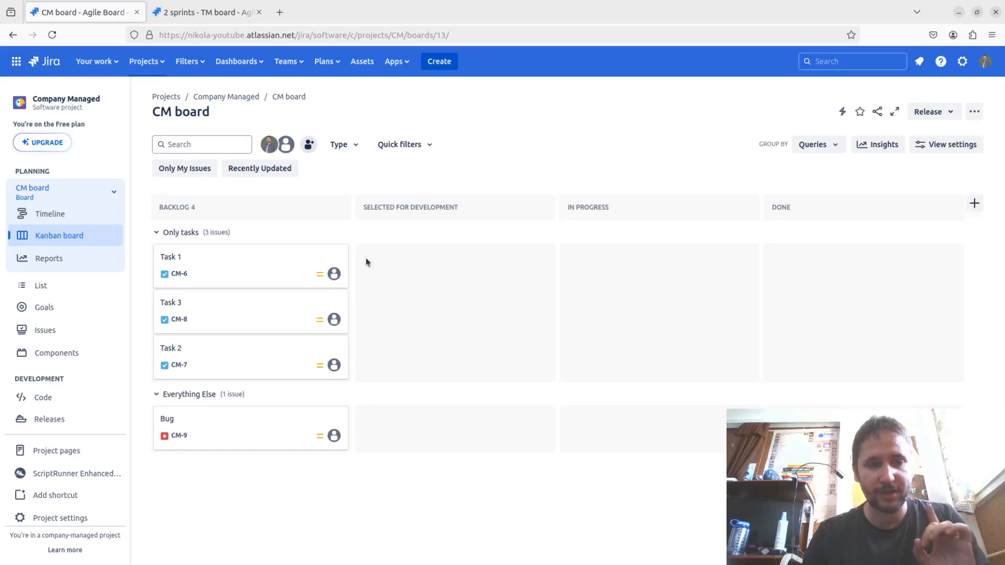
# - Assign Task 1 to yourself and filter the CM board with the Only My Issues quick filter
pyautogui.click(283, 269)
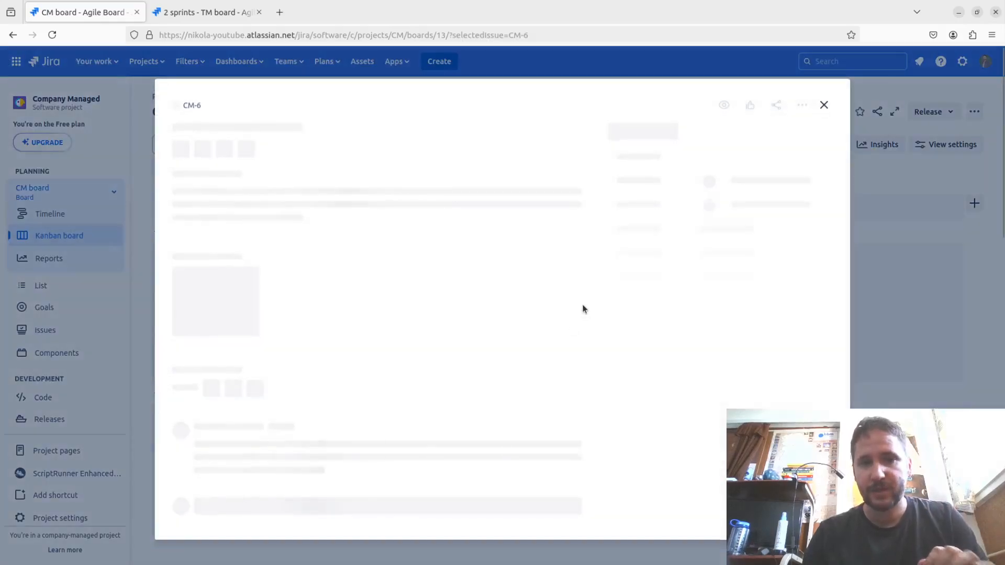
pyautogui.click(731, 203)
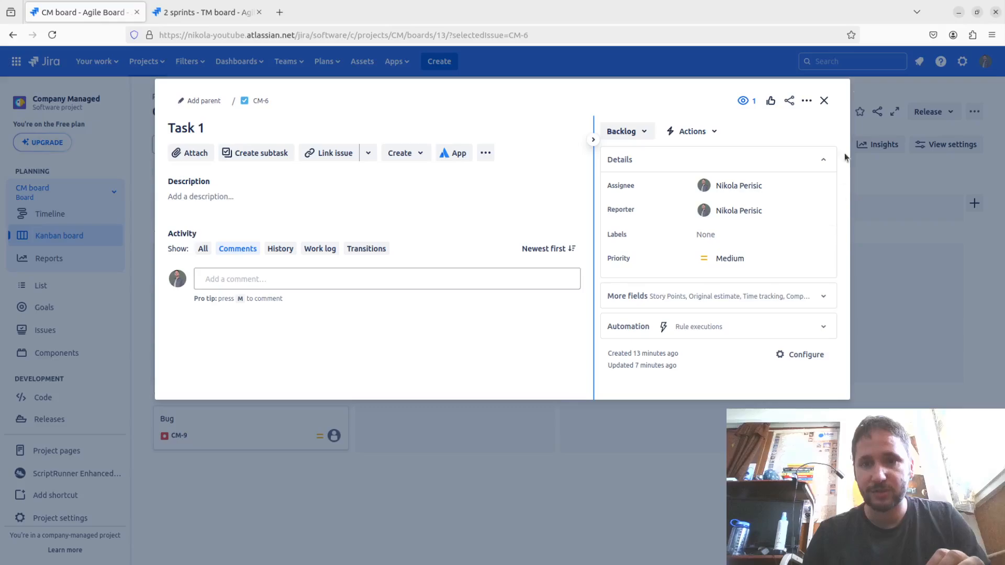
pyautogui.press('Escape')
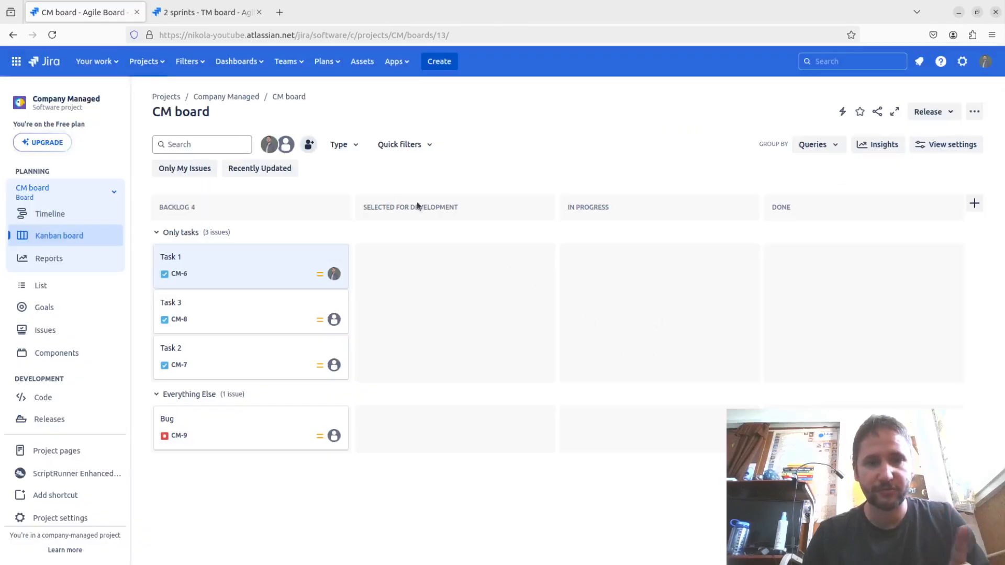
pyautogui.click(203, 170)
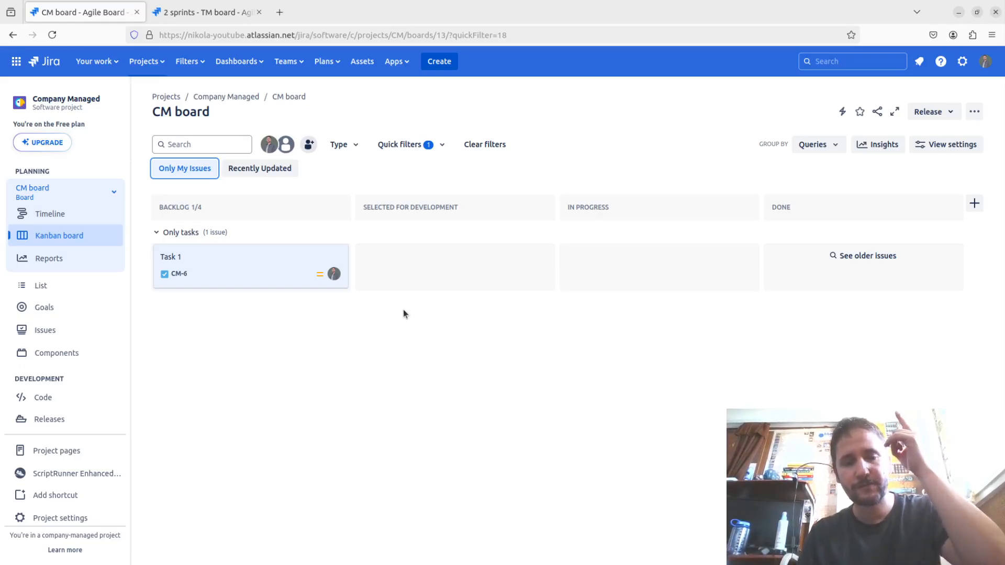
# - Open the CM board's settings and examine the available methods for assigning card colors
pyautogui.click(974, 112)
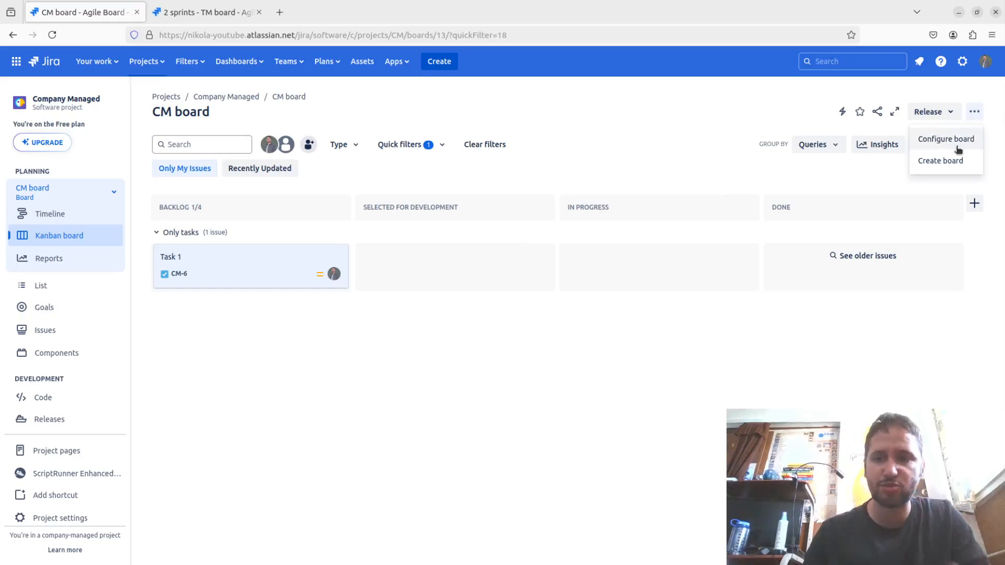
pyautogui.click(957, 141)
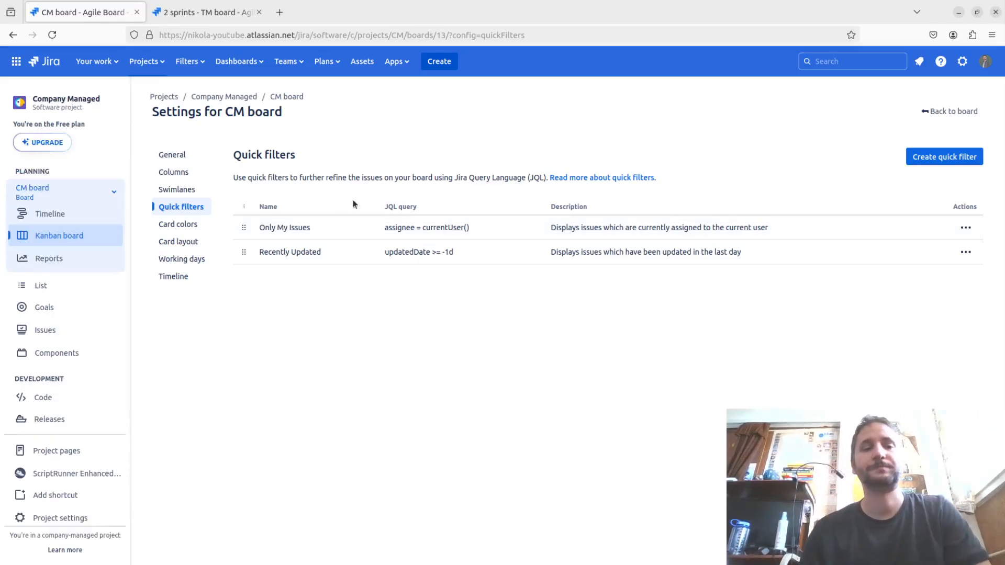
pyautogui.click(178, 225)
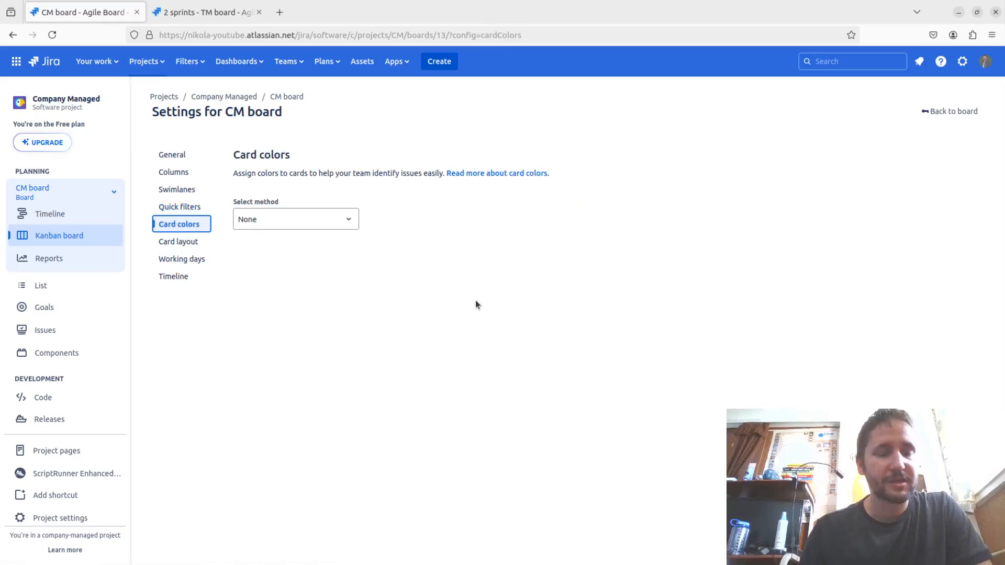
pyautogui.click(348, 225)
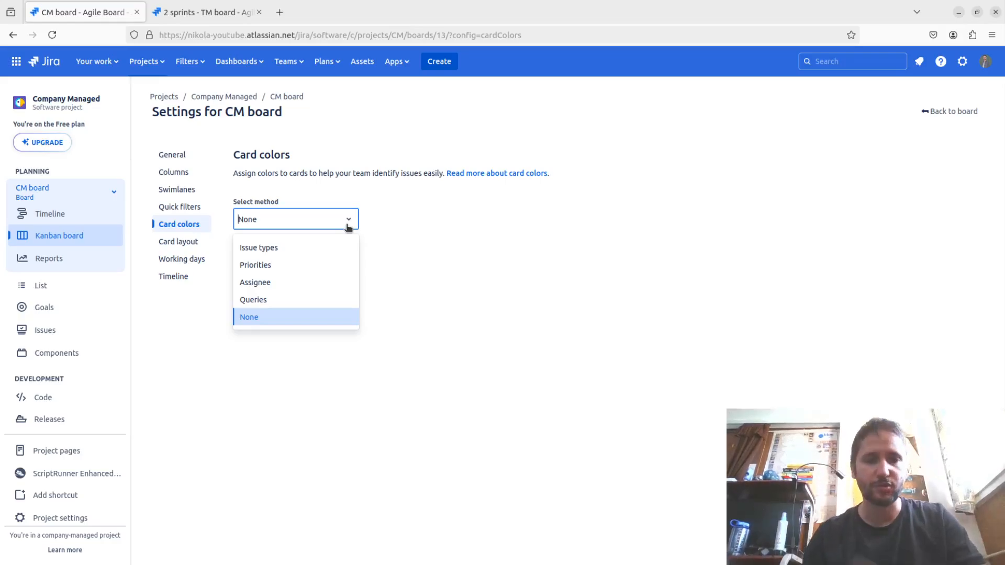
pyautogui.click(386, 449)
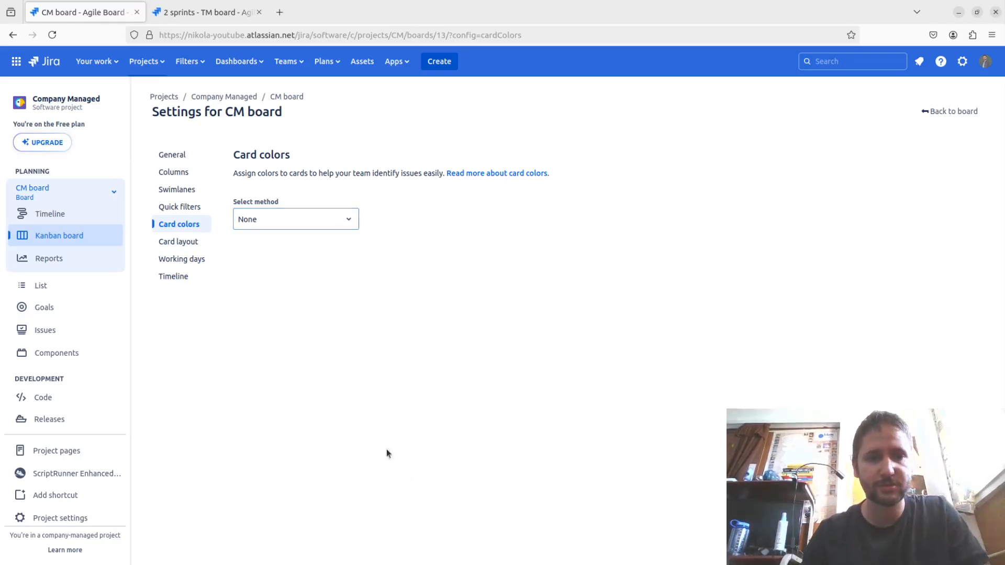
# - Add the Assignee field to the Kanban board's card layout, save it and return to the CM board
pyautogui.click(205, 242)
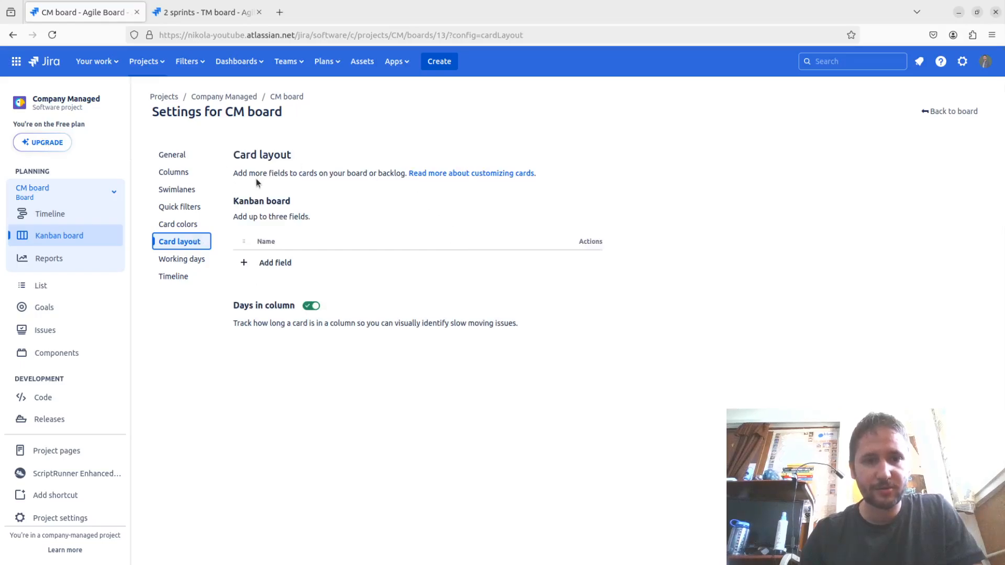
pyautogui.moveTo(256, 173); pyautogui.dragTo(403, 173)
pyautogui.click(388, 203)
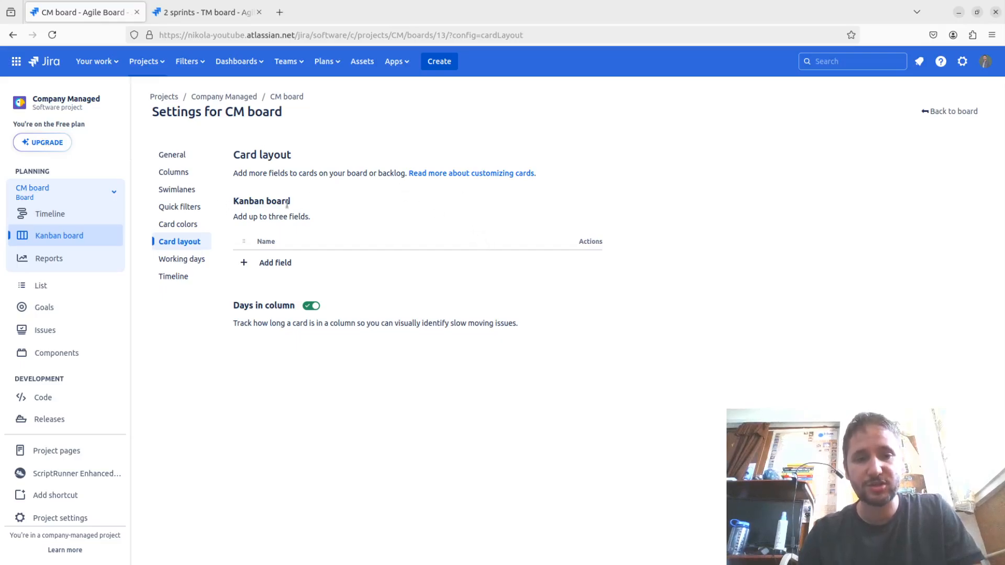
pyautogui.click(278, 261)
pyautogui.click(379, 267)
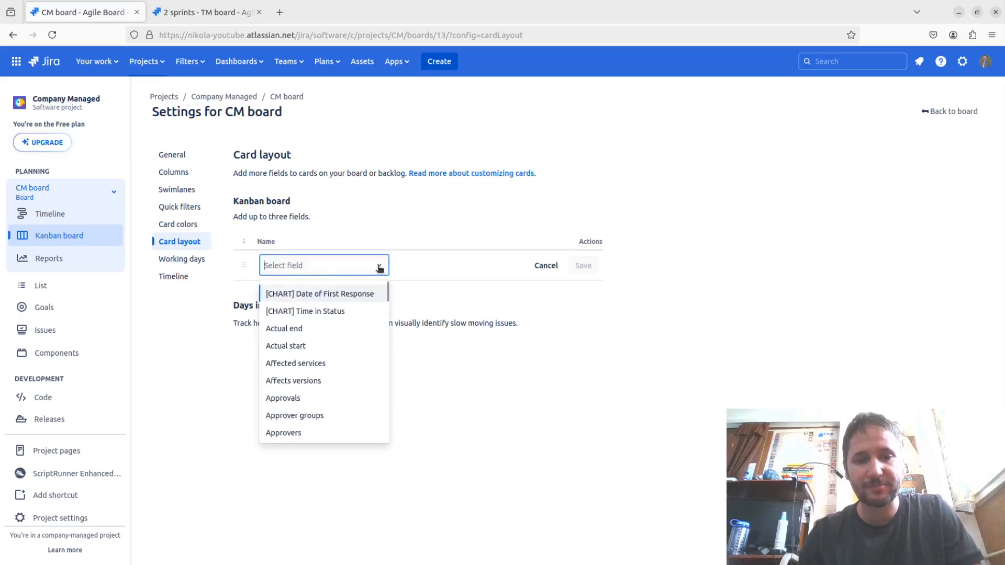
pyautogui.scroll(-3, 352, 401)
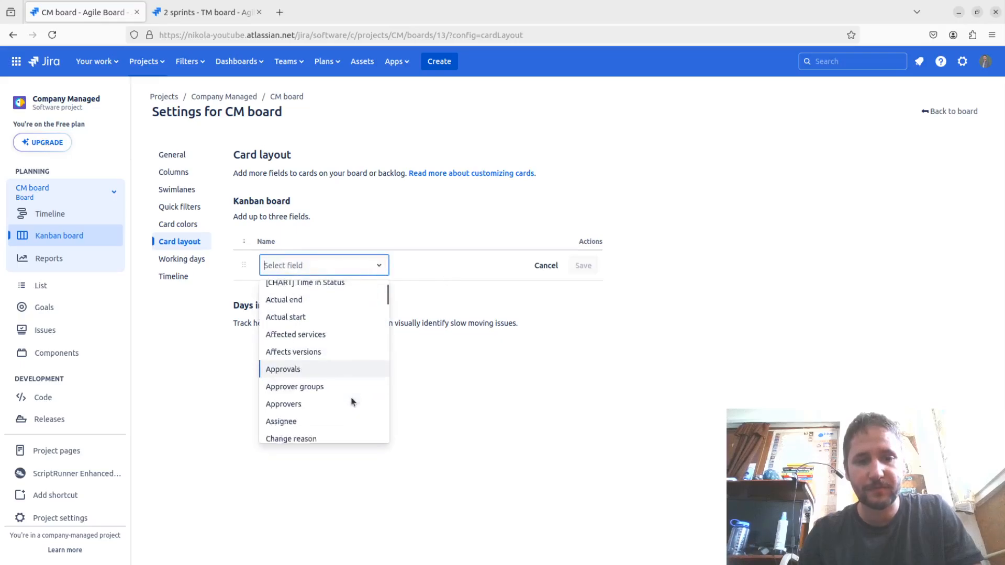
pyautogui.click(346, 340)
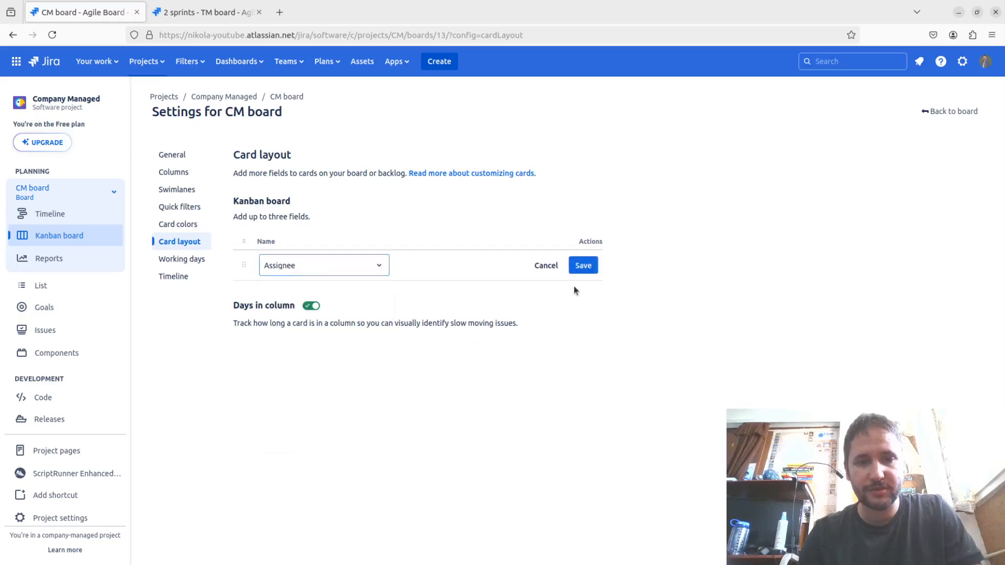
pyautogui.click(962, 111)
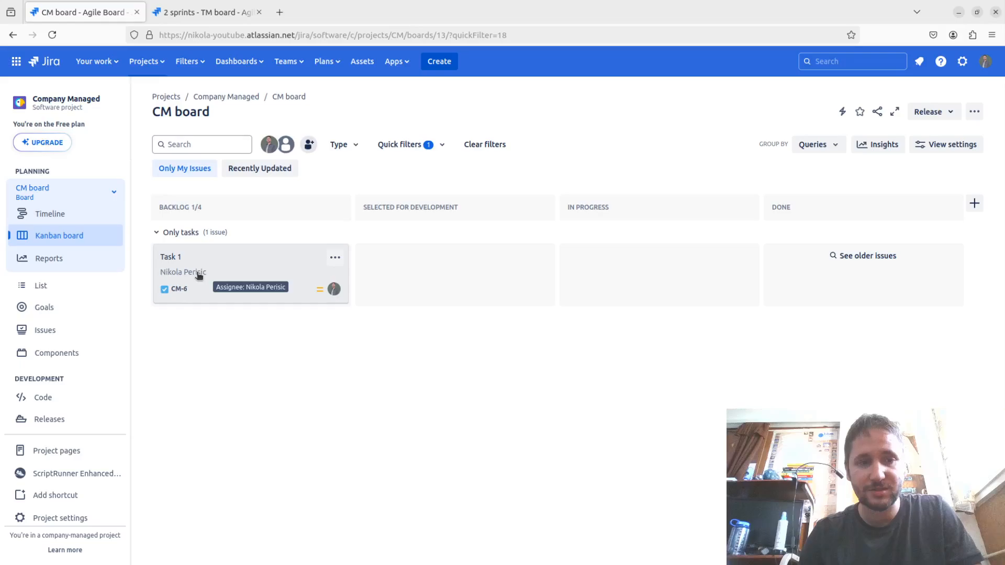
# - Review the CM board's working days and timeline settings, then go back to the board
pyautogui.click(971, 111)
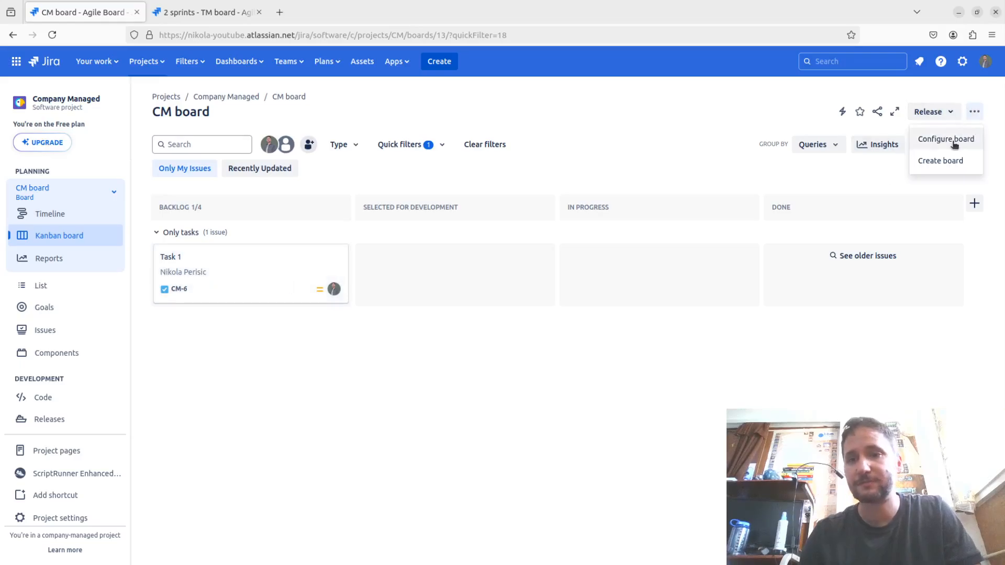
pyautogui.click(951, 139)
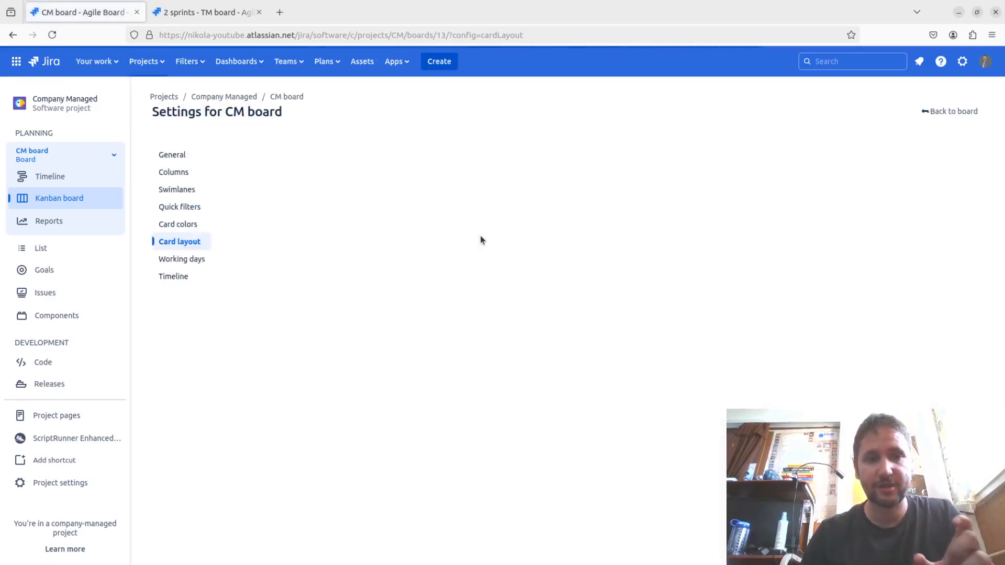
pyautogui.click(168, 259)
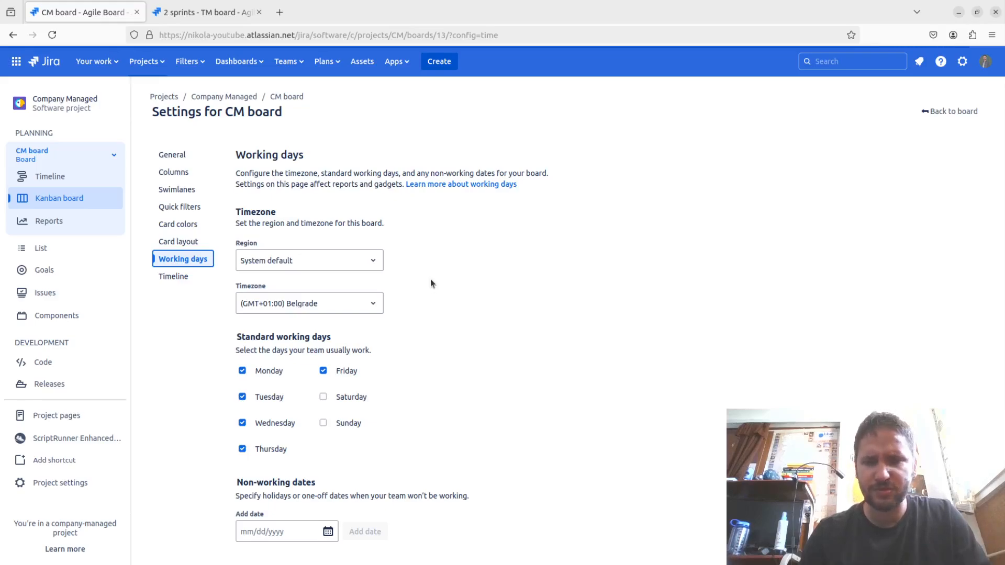
pyautogui.click(167, 277)
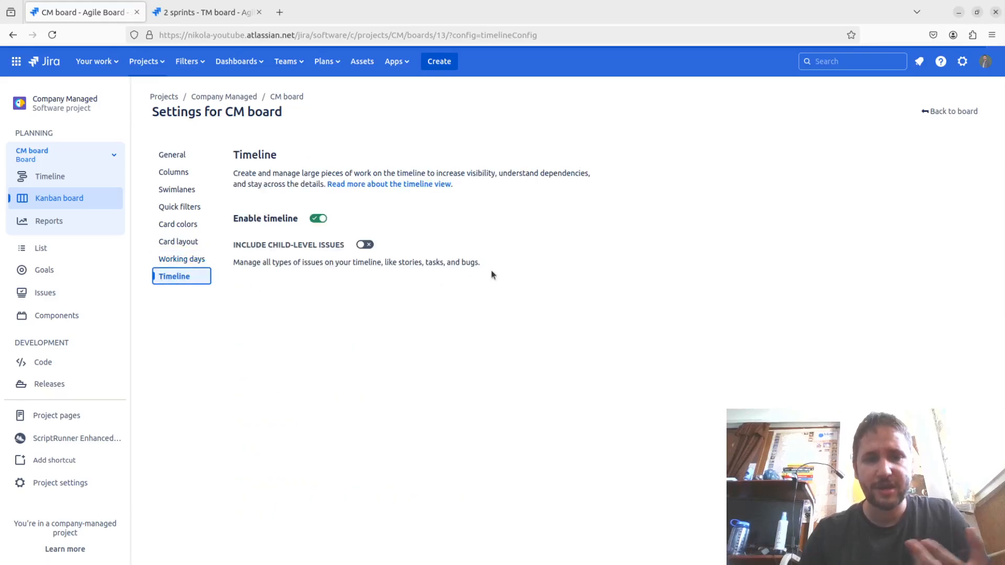
pyautogui.click(954, 112)
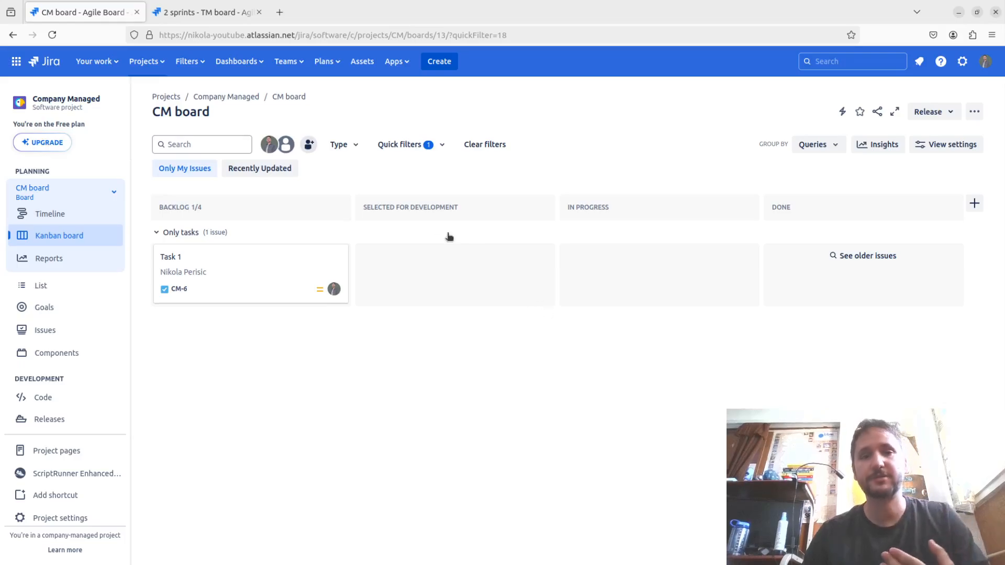
# - Switch to the team-managed project's board, select the Design sprint for editing and update it
pyautogui.click(209, 12)
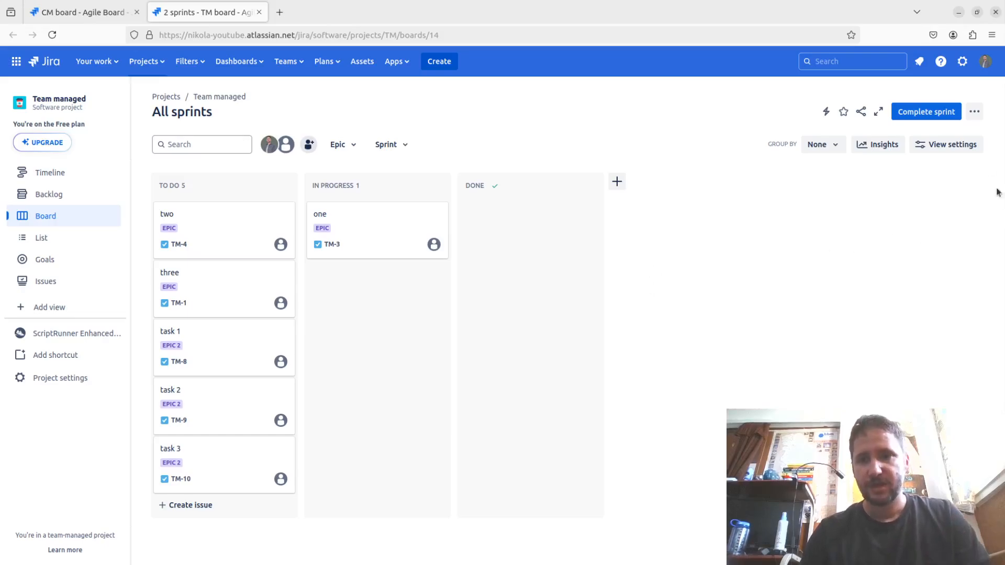
pyautogui.click(974, 112)
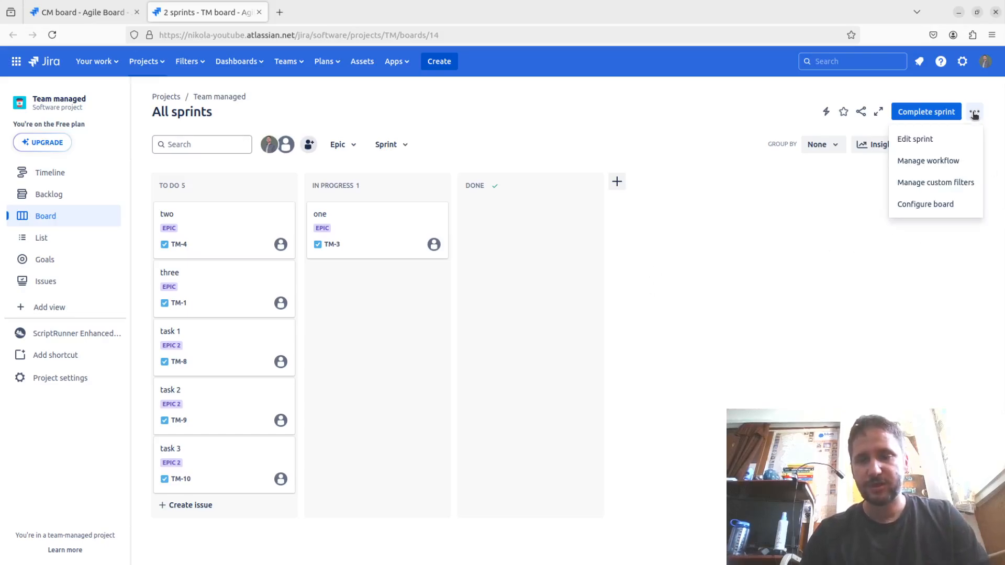
pyautogui.click(940, 140)
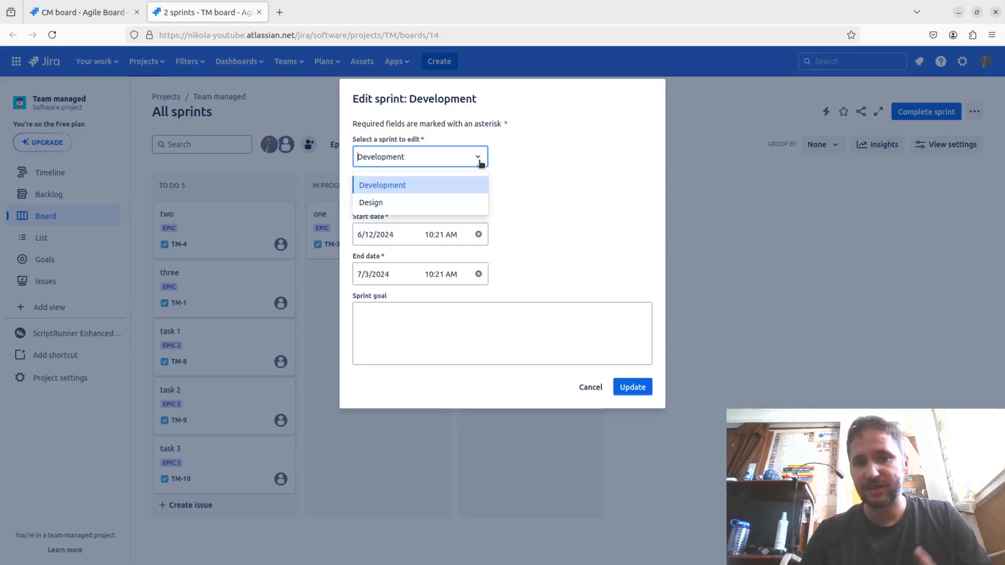
pyautogui.click(523, 187)
pyautogui.click(480, 163)
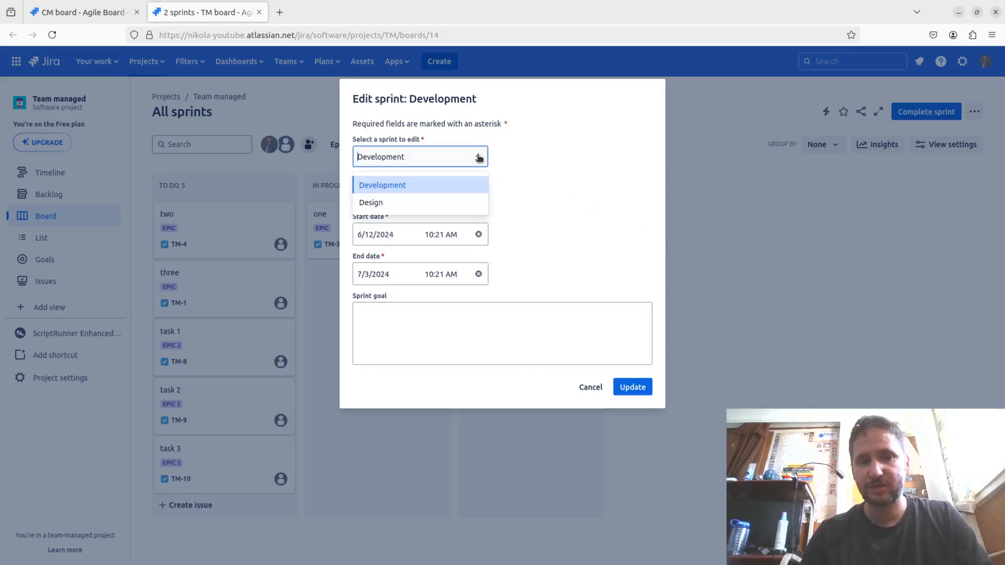
pyautogui.click(459, 201)
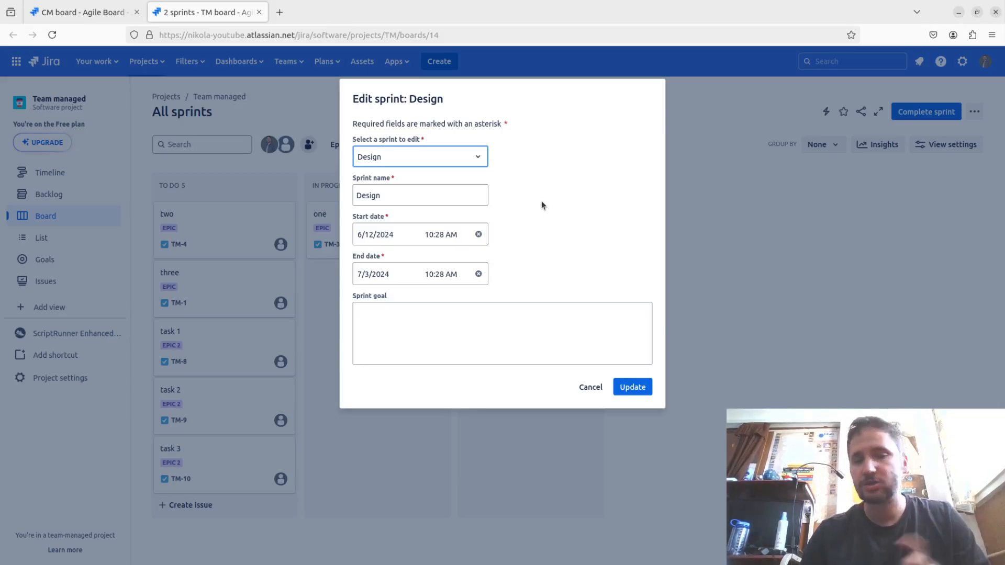
pyautogui.click(631, 387)
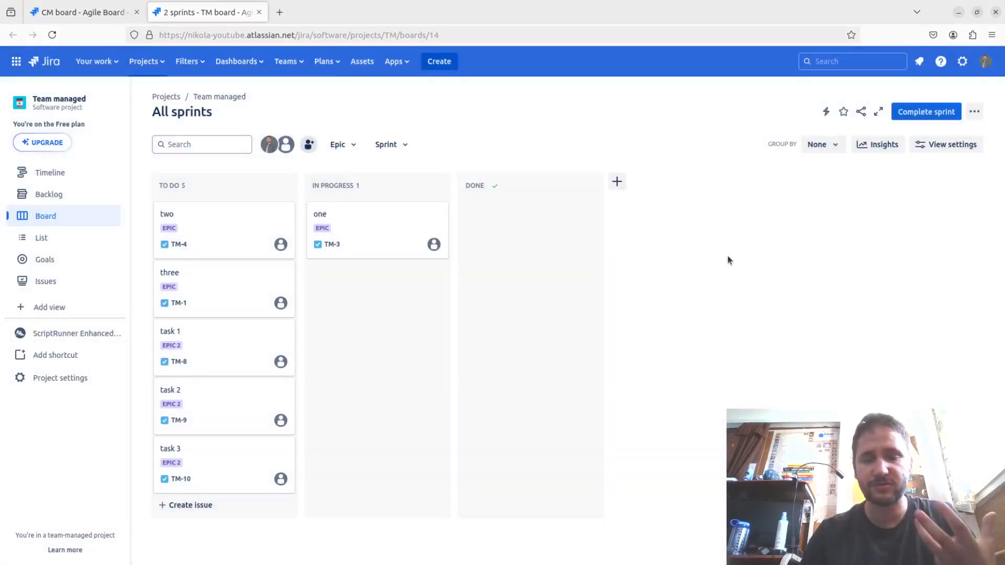
# - Examine the team-managed board's workflow diagram, leave the editor without saving and return to the board
pyautogui.click(973, 111)
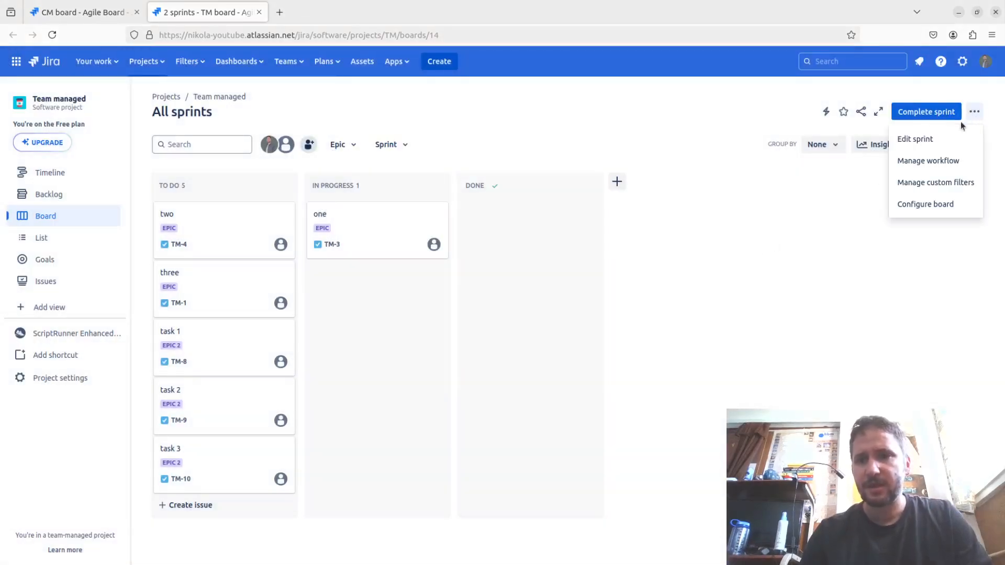
pyautogui.click(934, 161)
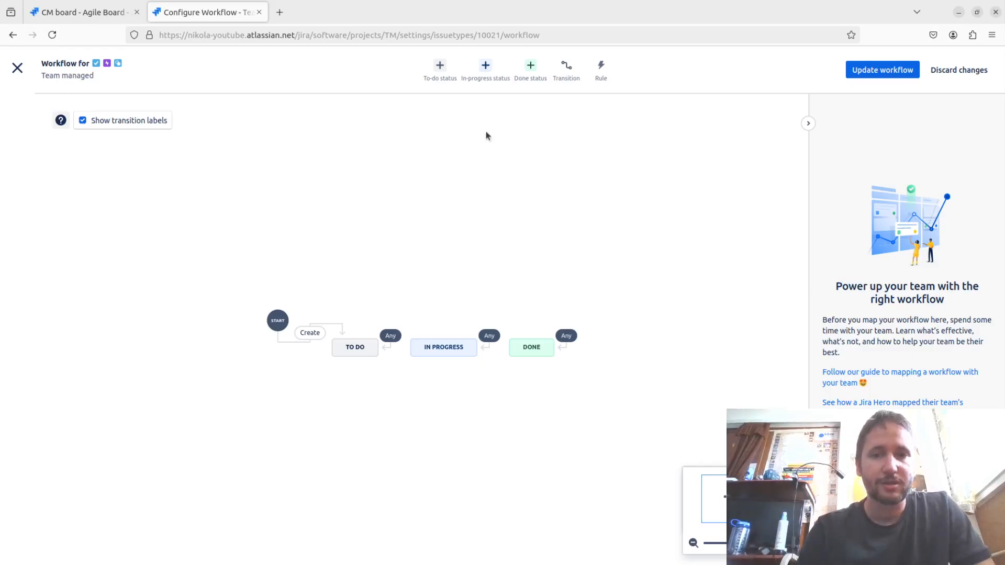
pyautogui.moveTo(619, 318); pyautogui.dragTo(641, 303)
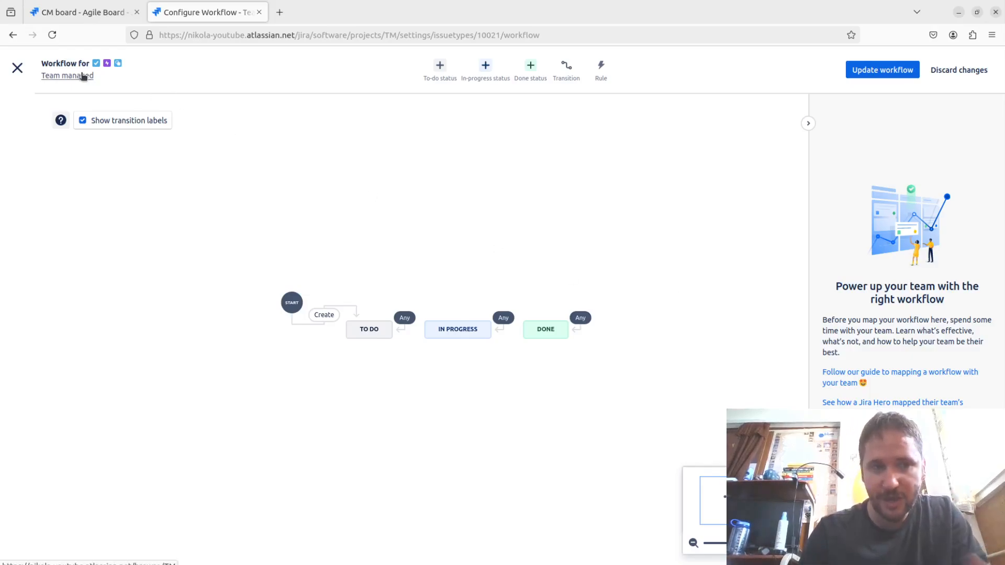
pyautogui.click(18, 68)
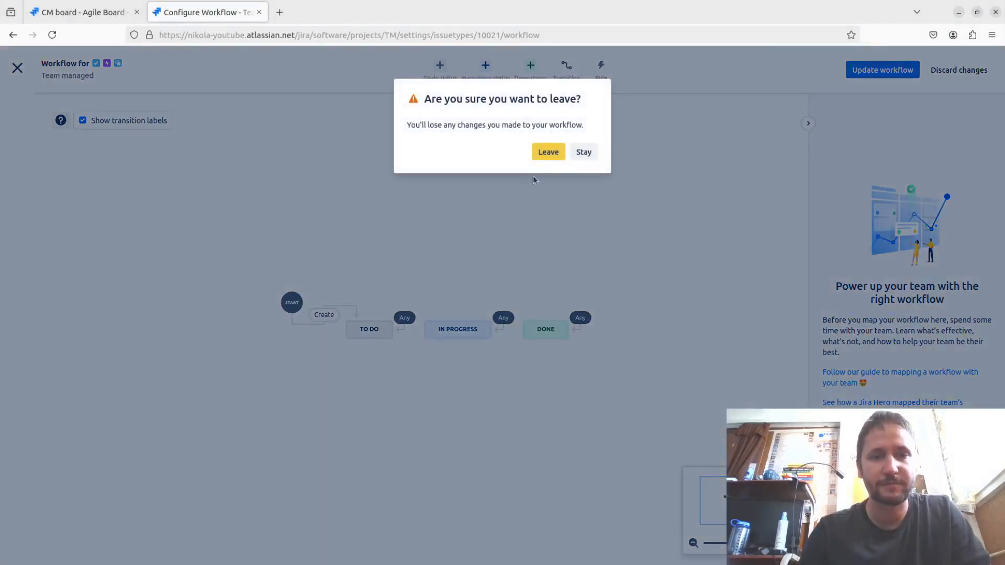
pyautogui.click(547, 151)
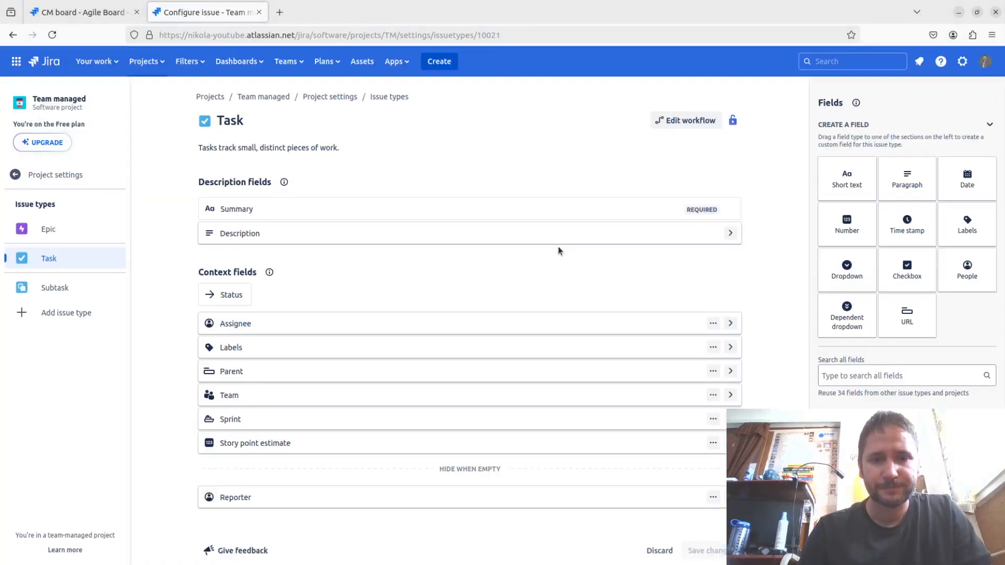
pyautogui.click(14, 174)
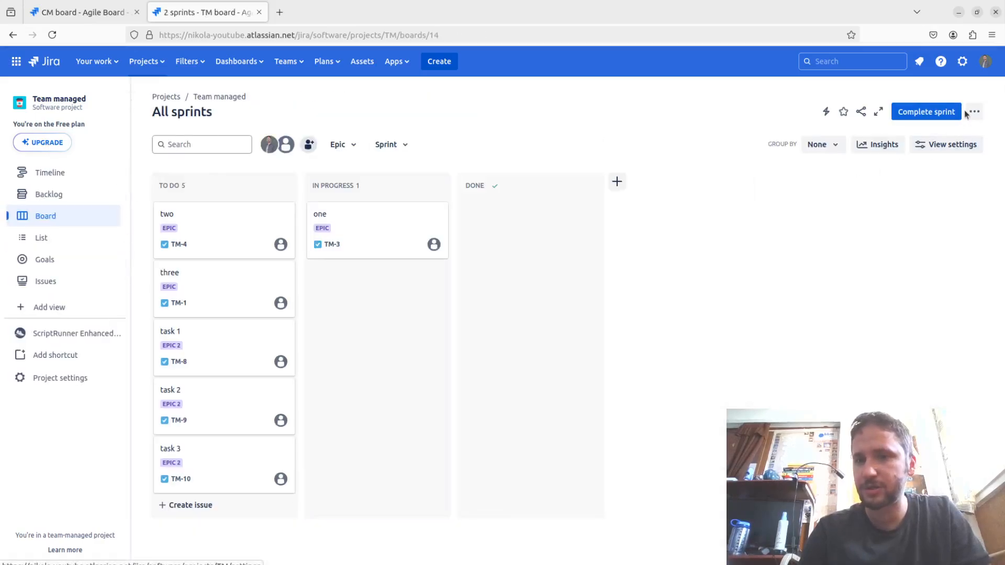
# - Look at the custom filter creation form for the team-managed board and return to the project
pyautogui.click(974, 111)
pyautogui.click(938, 184)
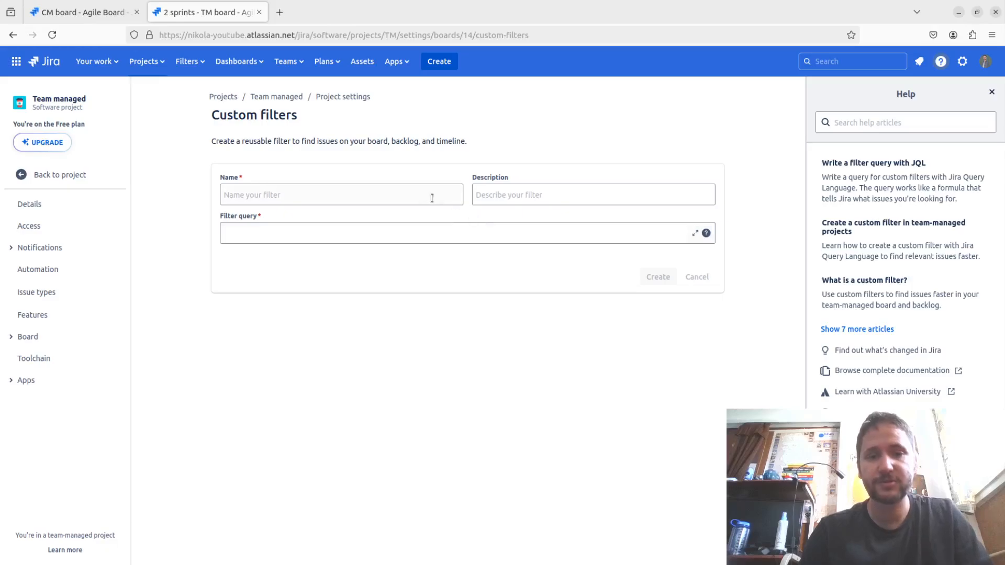
pyautogui.click(378, 192)
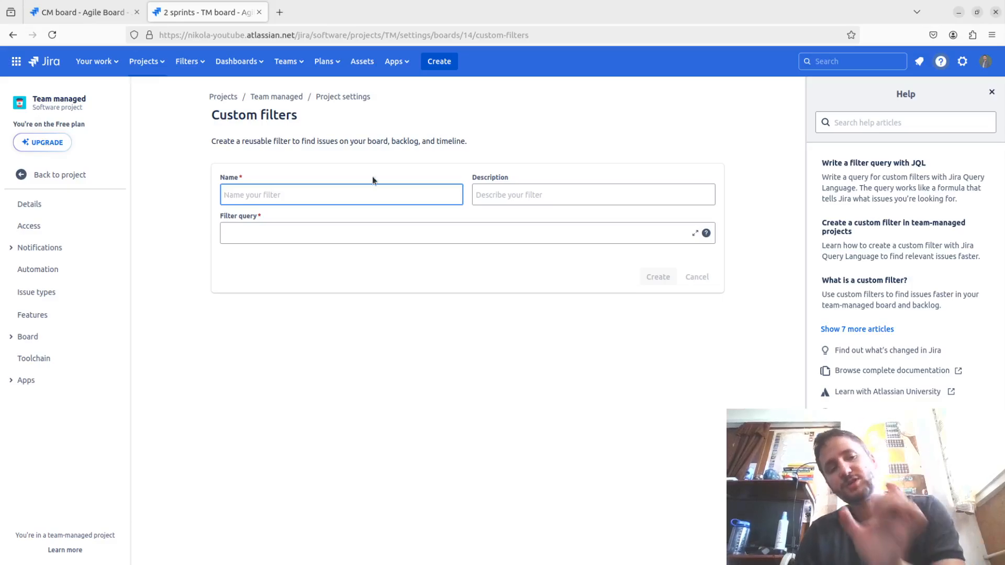
pyautogui.click(90, 170)
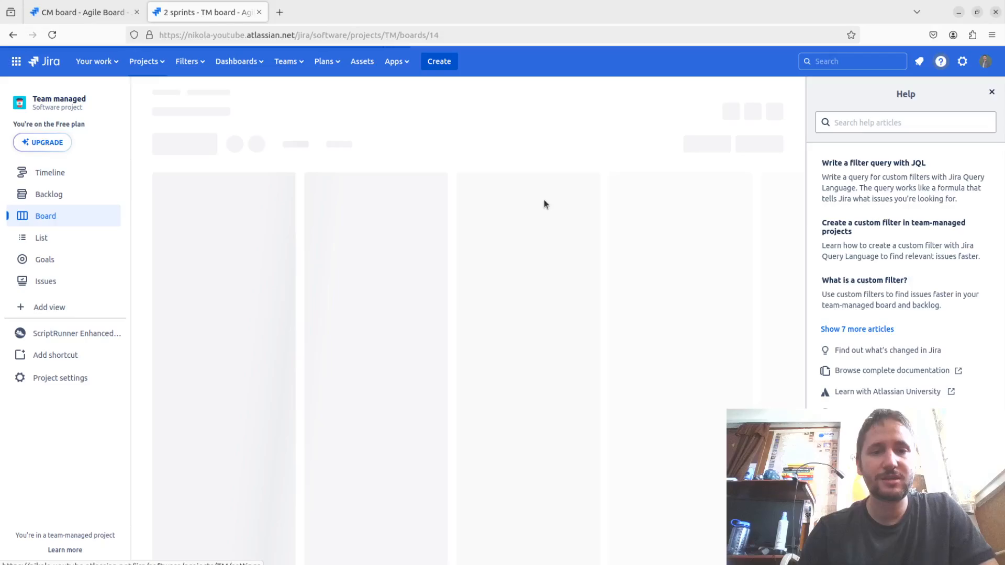
# - Review the team-managed board's settings for columns, custom filters, card cover images, timeline and insights, then return to the board and close the help
pyautogui.click(774, 111)
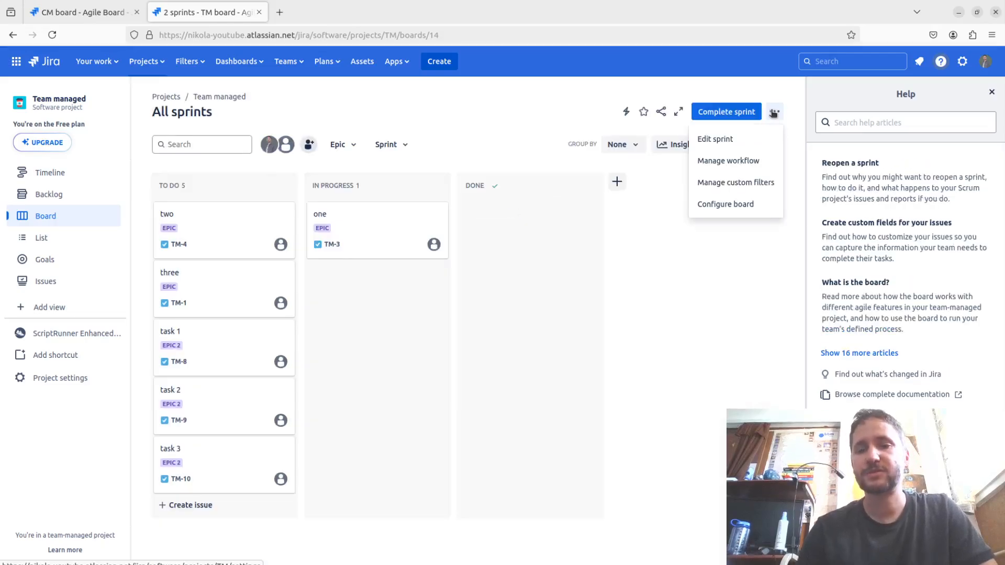
pyautogui.click(726, 203)
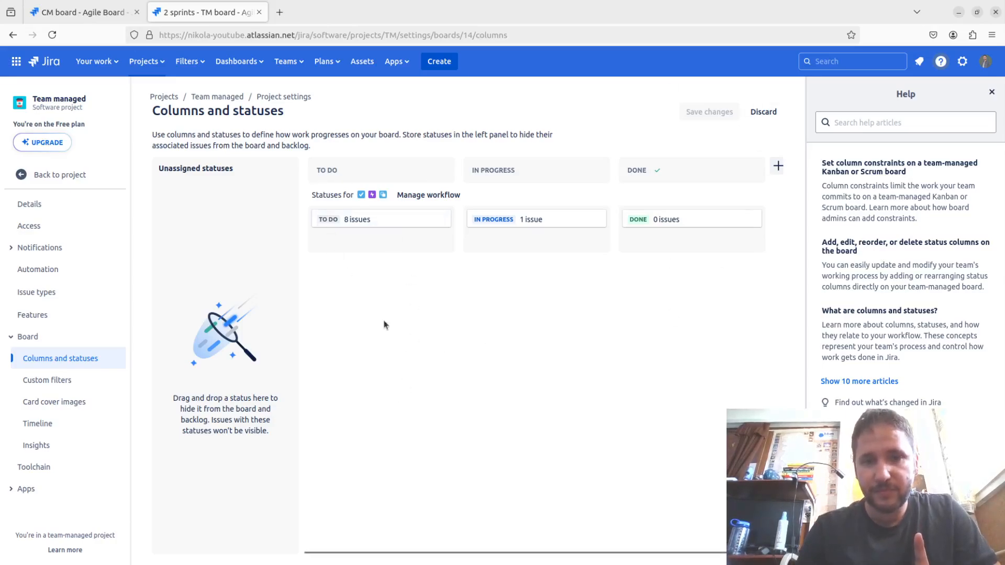
pyautogui.click(65, 380)
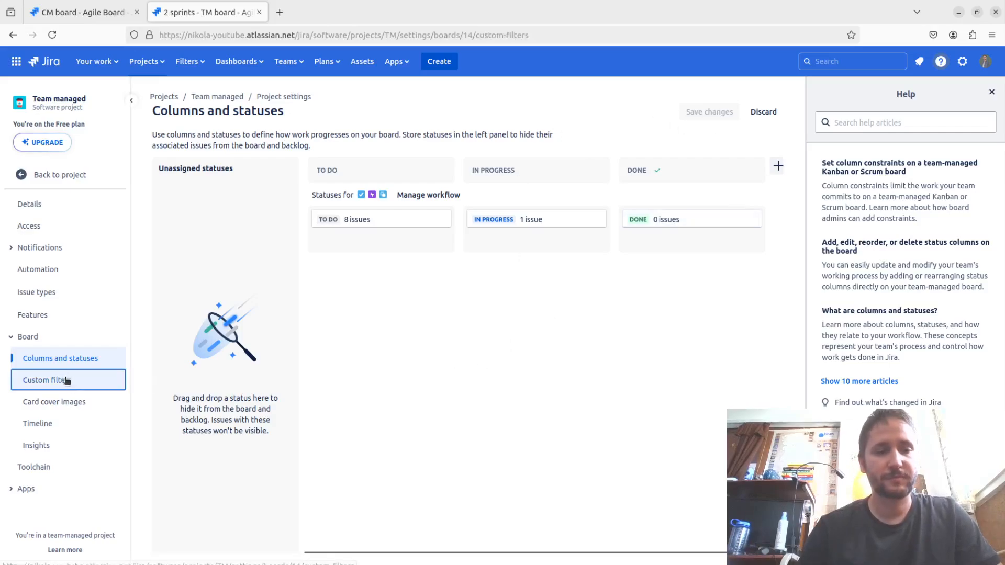
pyautogui.click(94, 403)
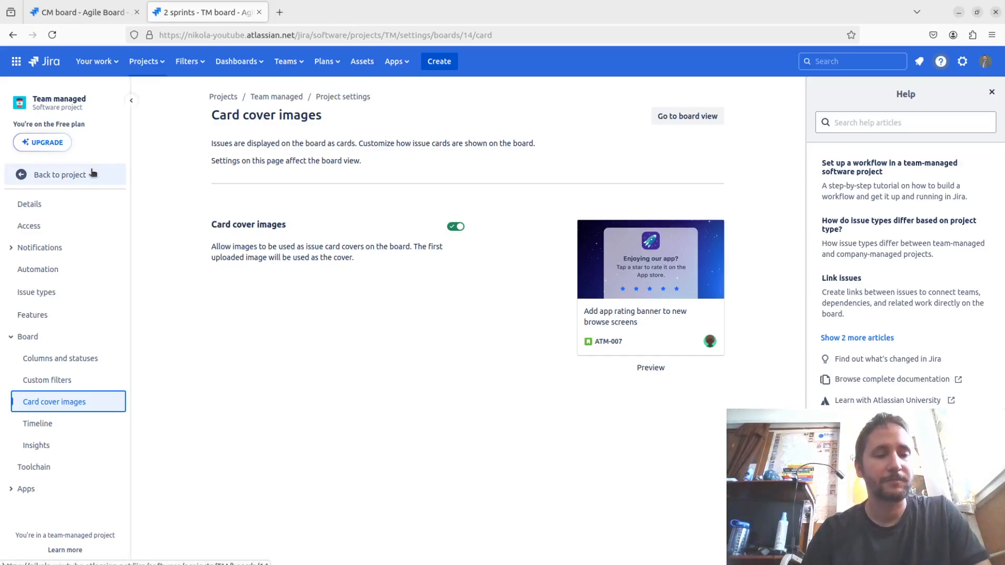
pyautogui.click(67, 428)
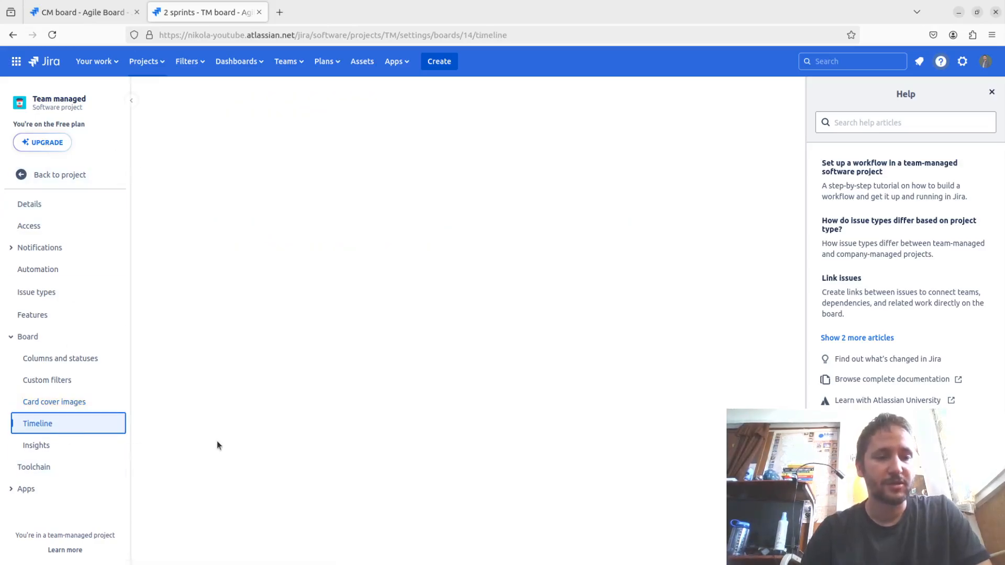
pyautogui.click(81, 444)
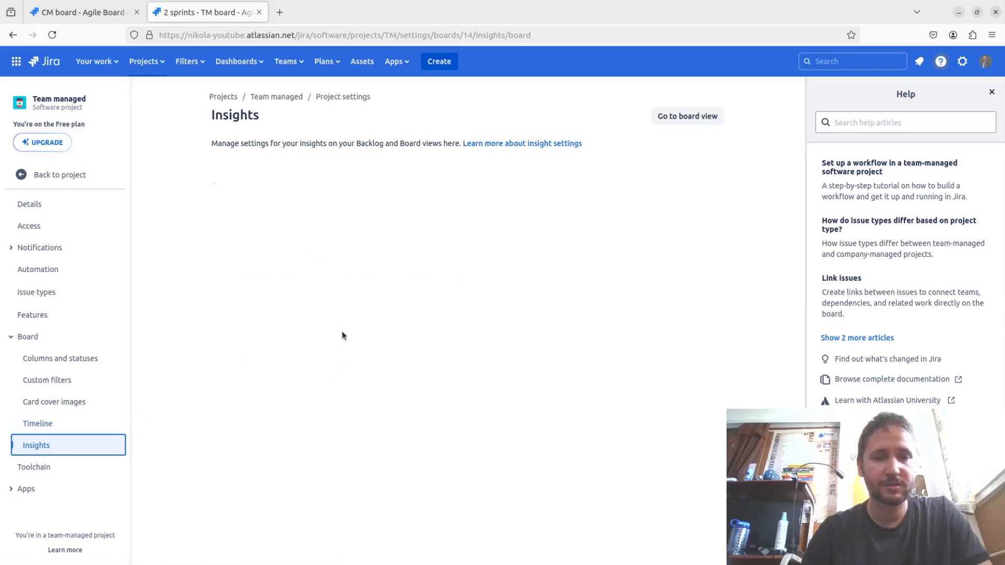
pyautogui.click(78, 175)
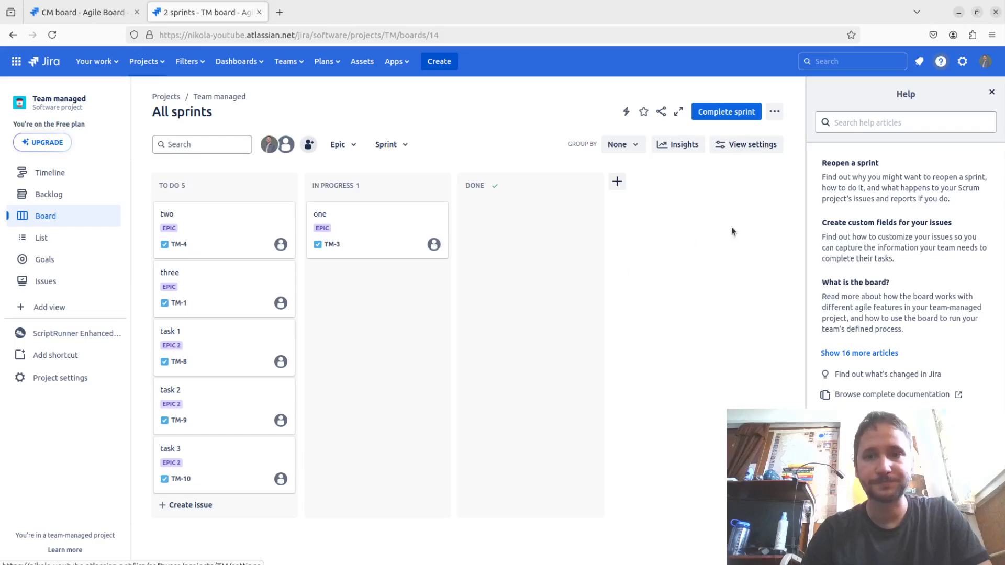
pyautogui.click(991, 92)
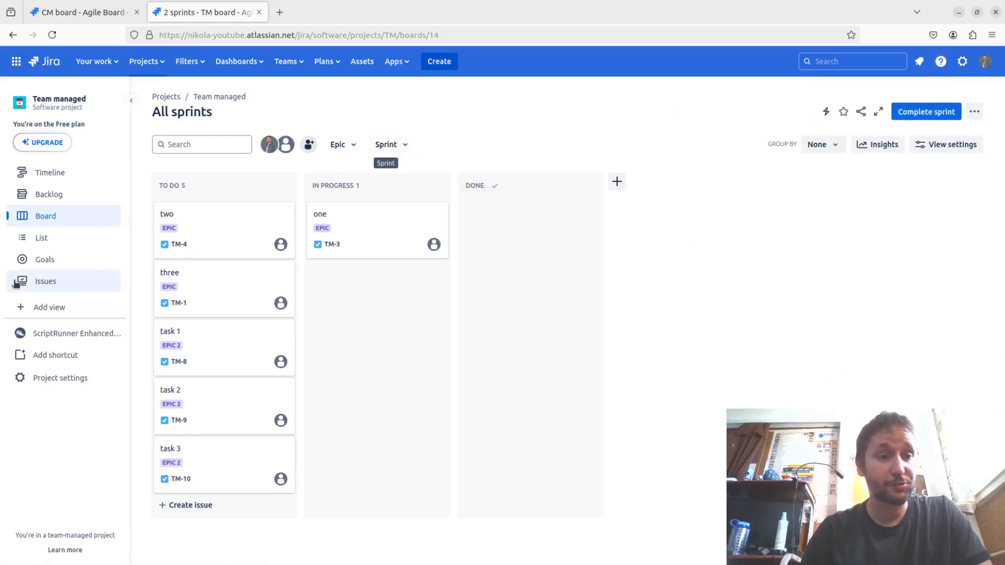